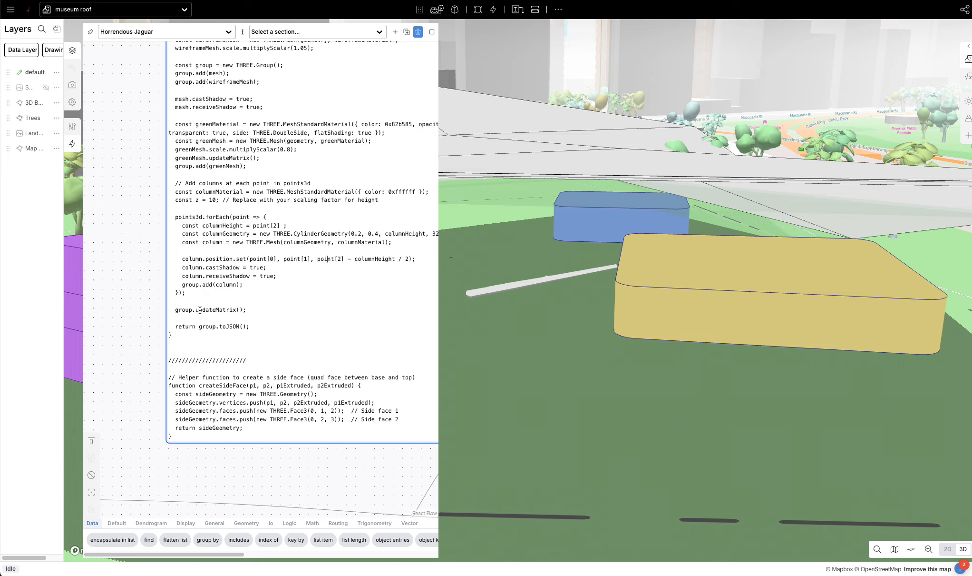
Step: Copy the revised mesh code with column rotation and matrix update from the ChatGPT reply, and return to the script editor
double_click(205, 309)
click(206, 310)
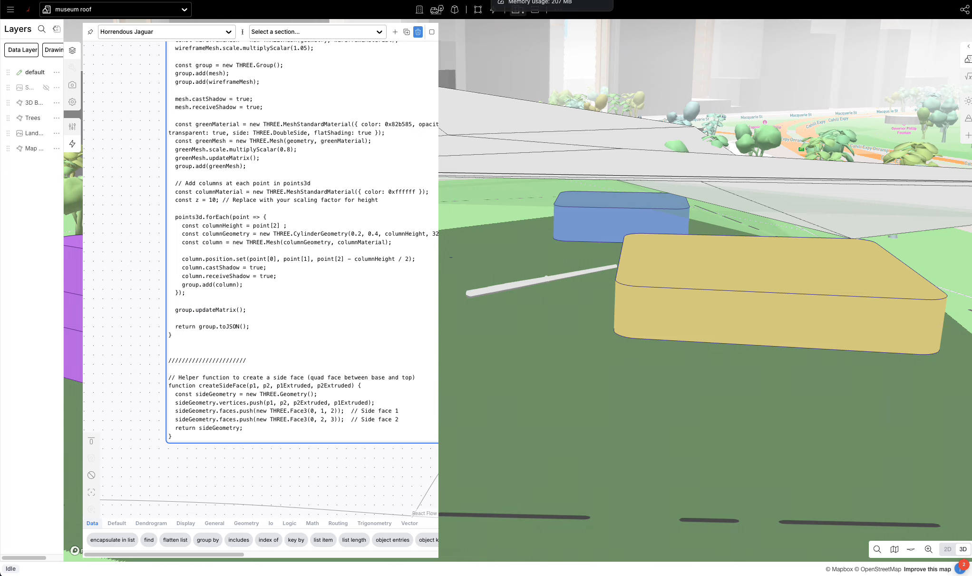
key(super+Tab)
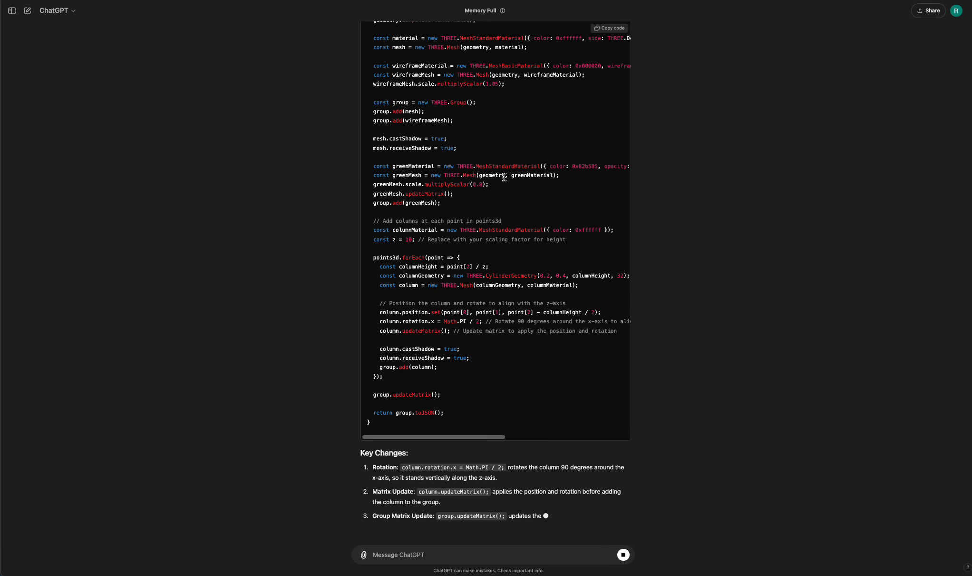
click(611, 28)
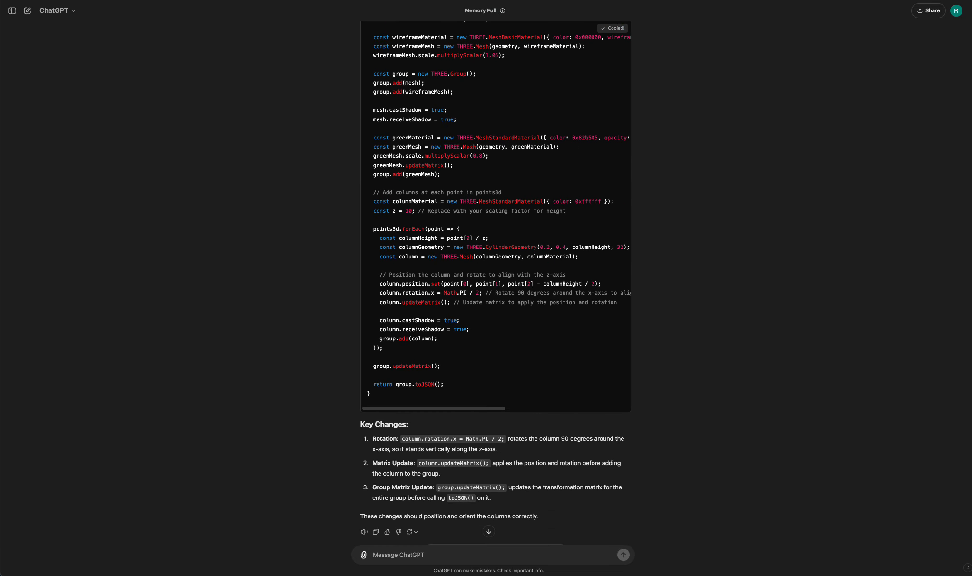
key(super+Tab)
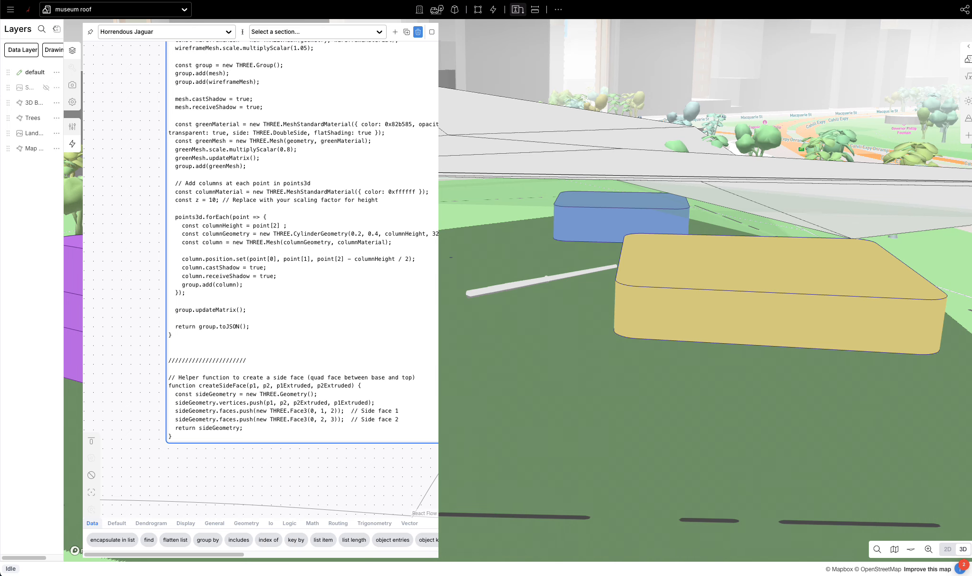
Step: Replace the whole createTriangularMesh function beneath the "working function" comment with the copied code
scroll(229, 338, up, 10)
scroll(226, 337, down, 3)
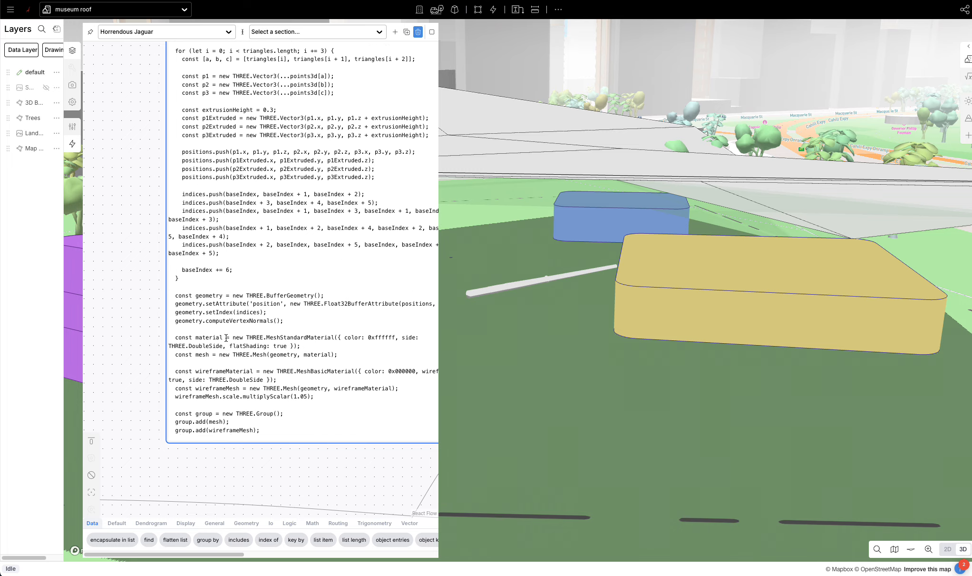
scroll(226, 338, up, 8)
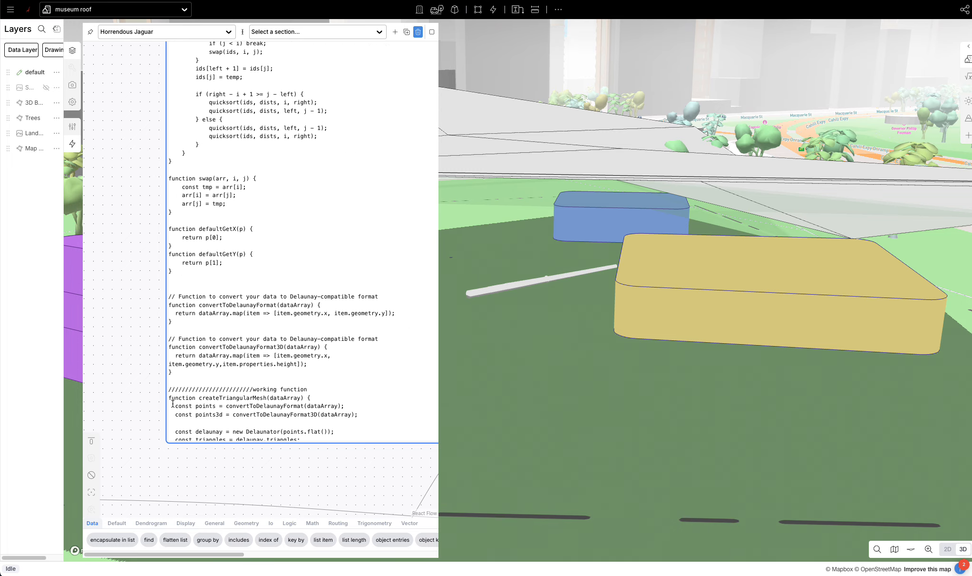
shift+click(169, 398)
key(BackSpace)
key(Return)
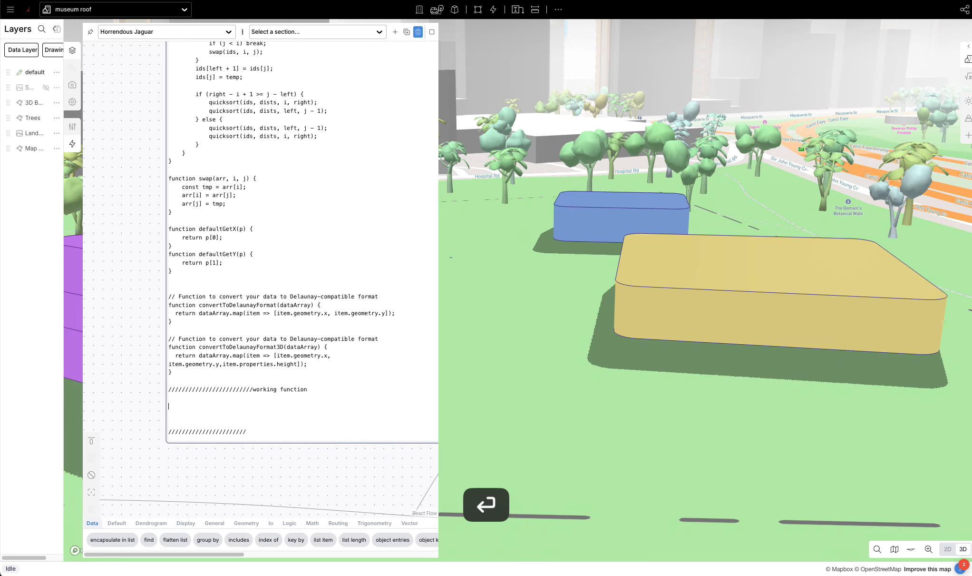
key(super+v)
scroll(523, 320, down, 5)
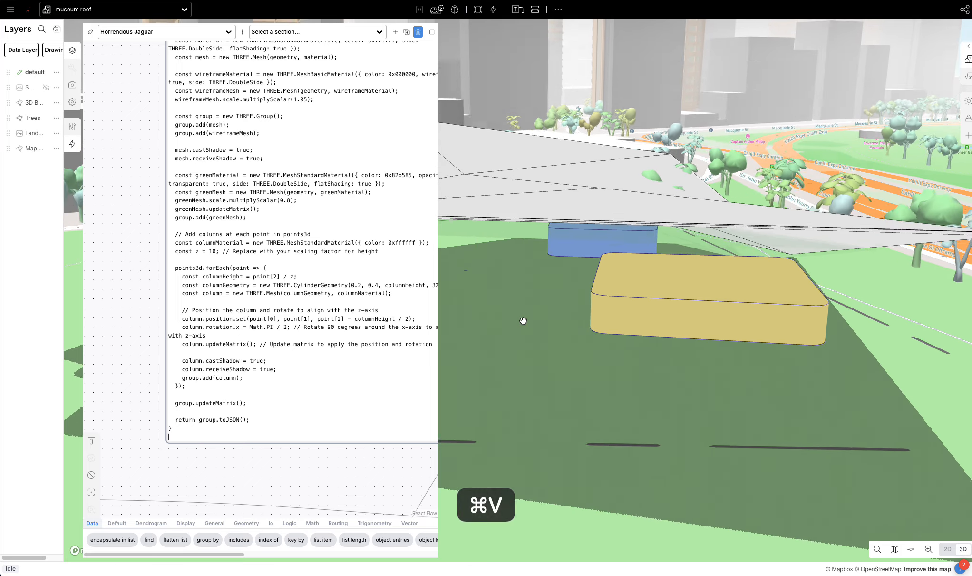
Step: Remove the division by z from the columnHeight line so the column height equals point[2]
scroll(668, 344, up, 10)
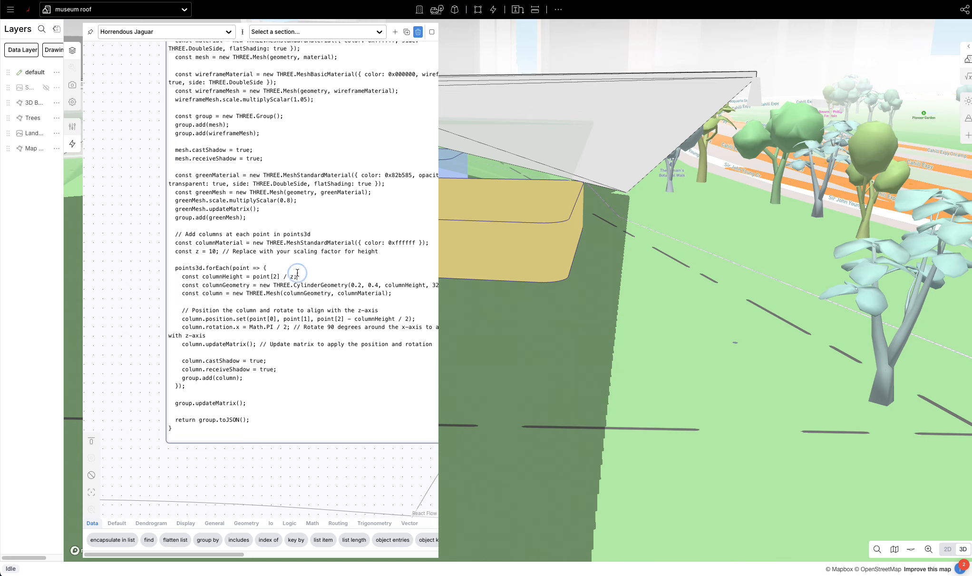
key(Left)
key(BackSpace)
key(BackSpace)
key(BackSpace)
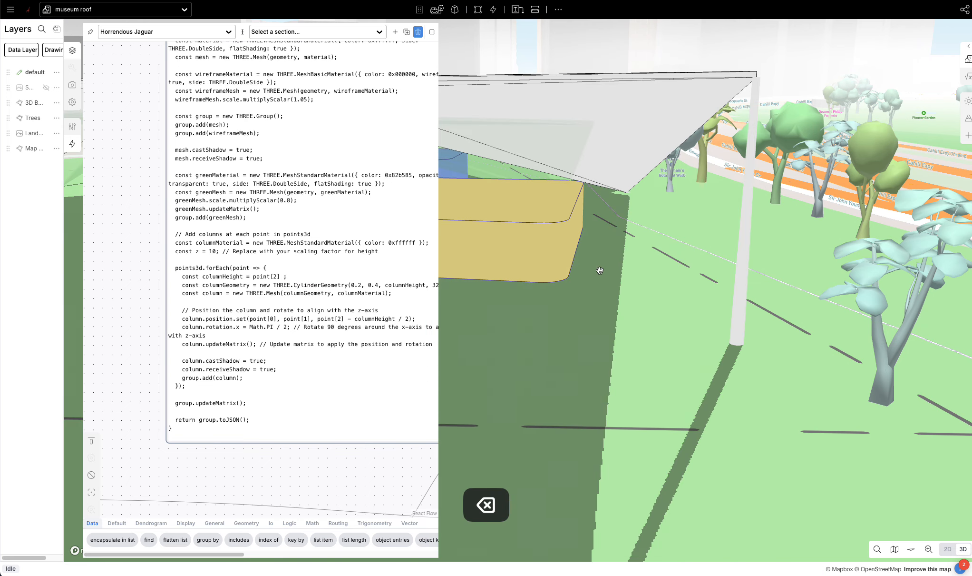
Step: Set the column CylinderGeometry radii to 0.4 and 0.2
click(360, 284)
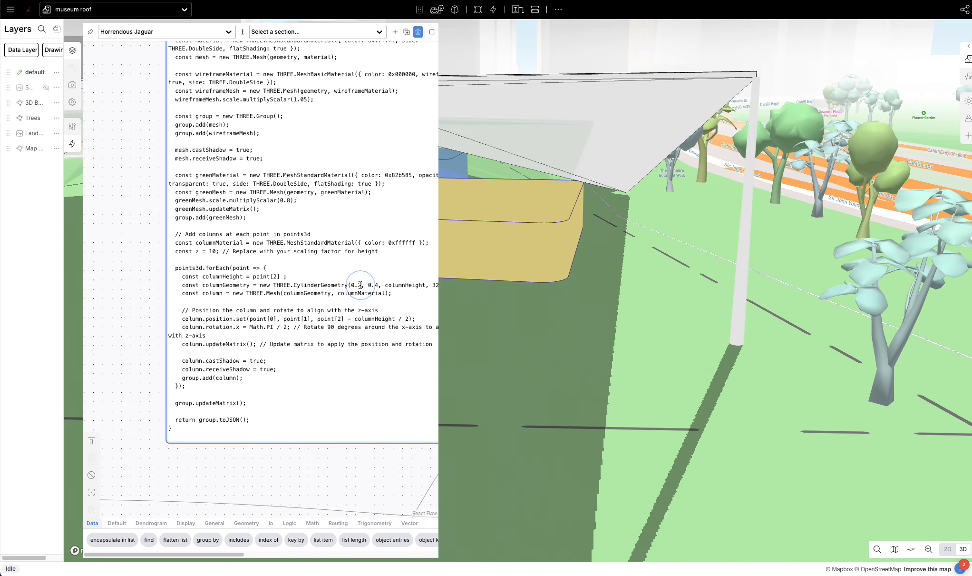
key(BackSpace)
text(4)
key(Right)
key(Right)
key(Right)
key(Right)
key(Right)
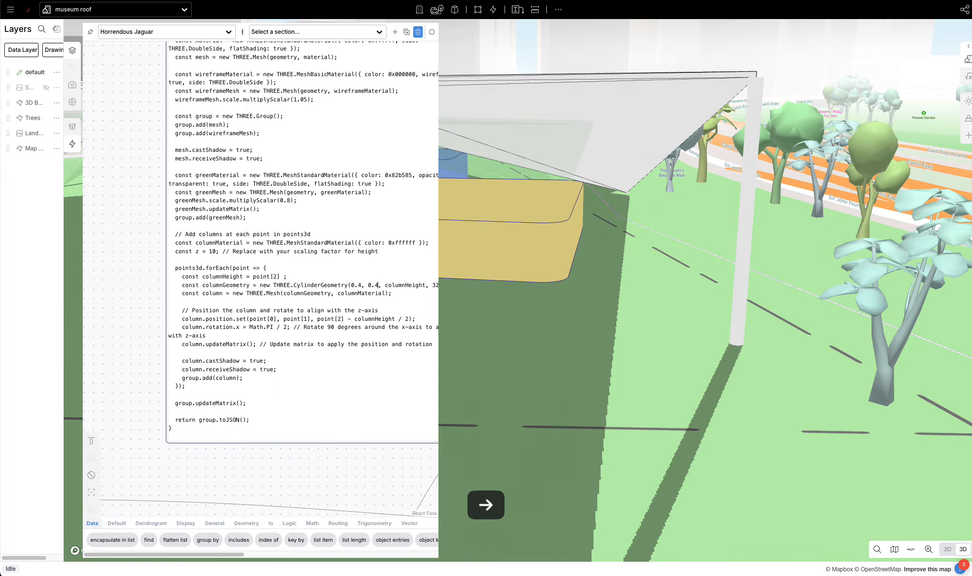
key(BackSpace)
text(2)
Step: Move the point under the roof's outer corner column slightly across the ground
scroll(618, 362, down, 5)
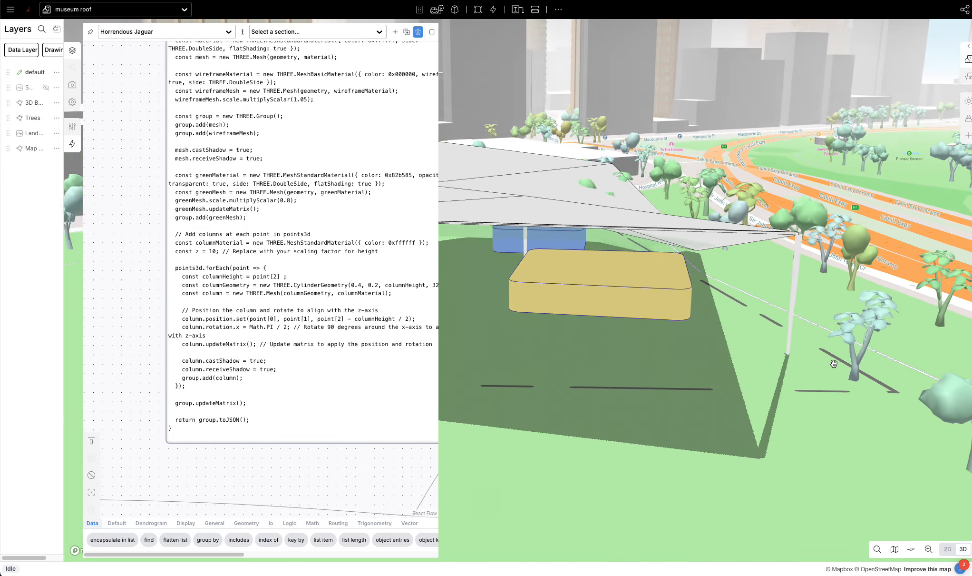
drag(641, 354, 690, 353)
right_drag(690, 354, 642, 364)
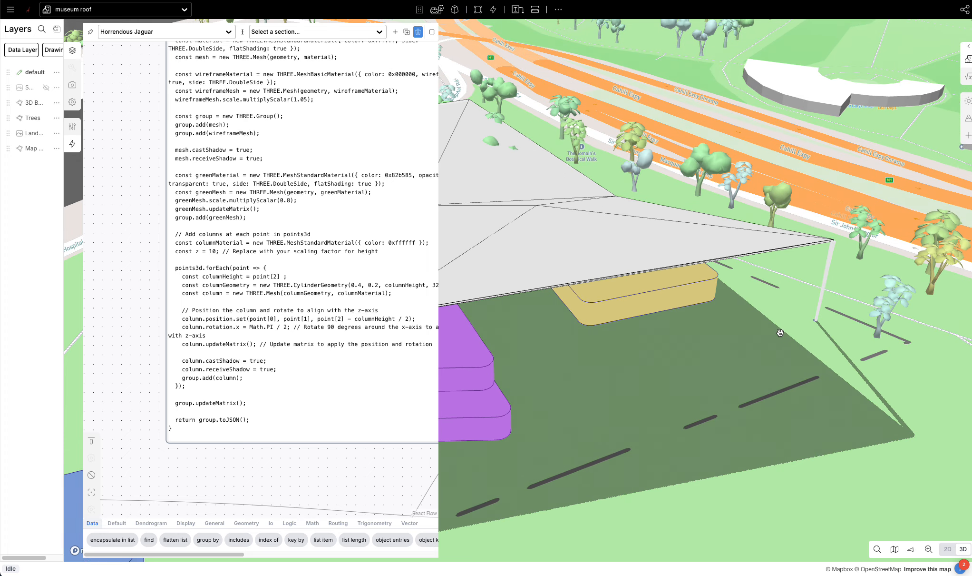
click(817, 321)
drag(815, 320, 827, 338)
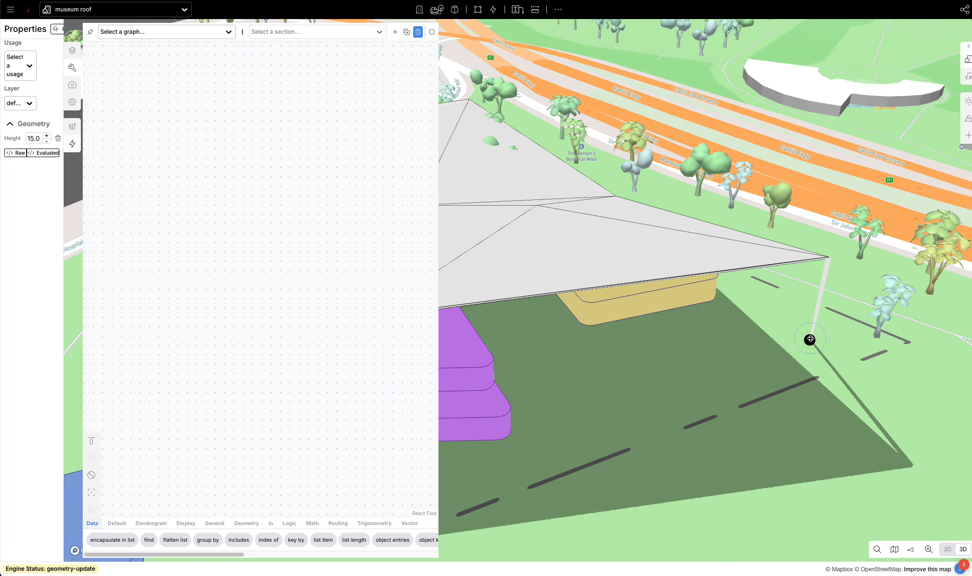
Step: Select the roof points and the buildings beneath the roof together to bring up the roof's graph
right_drag(796, 360, 713, 335)
scroll(799, 247, up, 2)
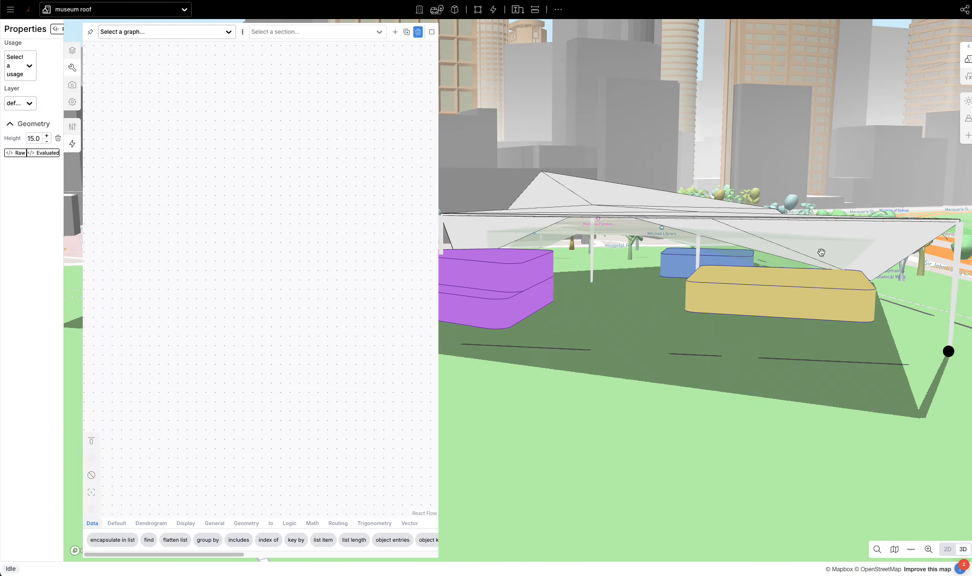
scroll(649, 280, down, 5)
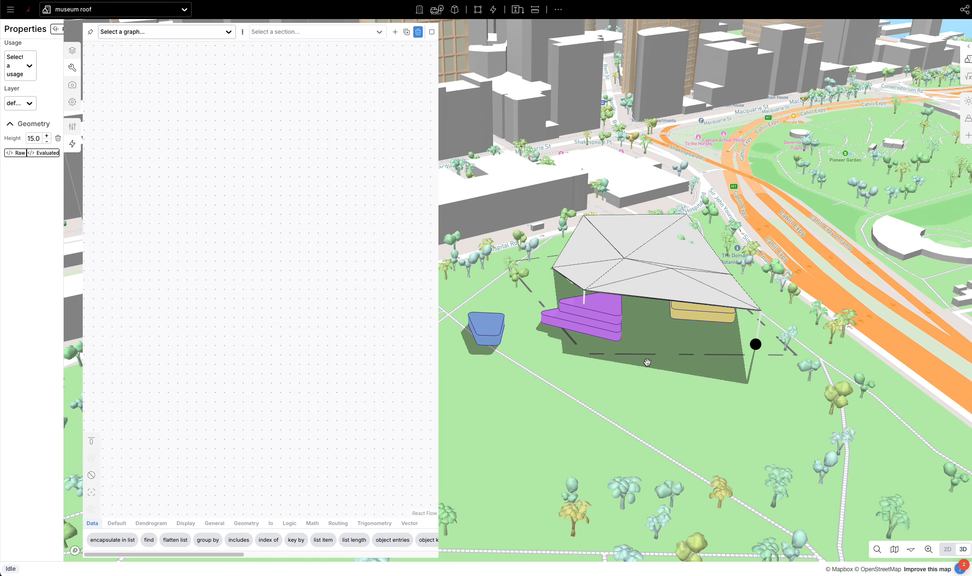
shift+drag(525, 375, 777, 217)
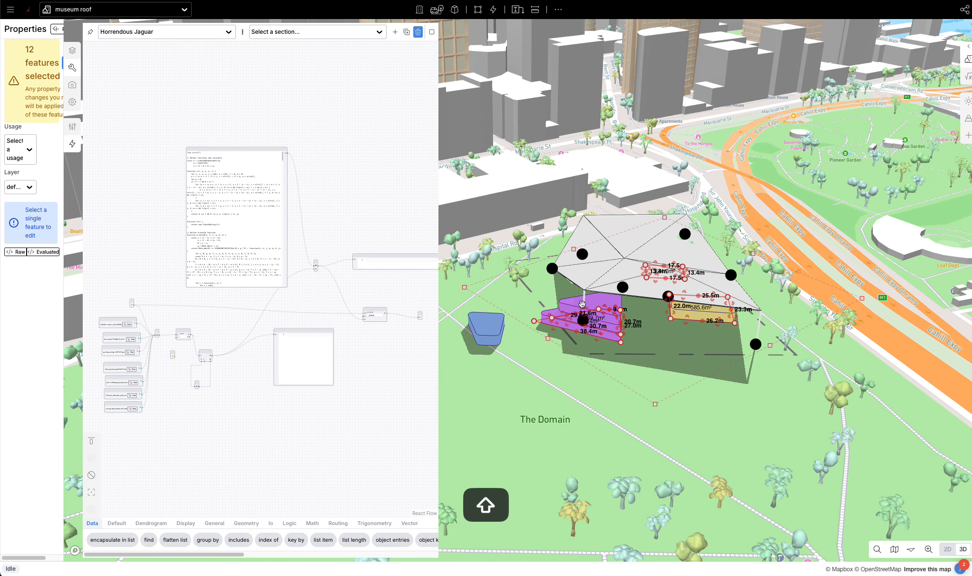
Step: Delete the greenMaterial and greenMesh block from the createTriangularMesh function
scroll(211, 248, up, 3)
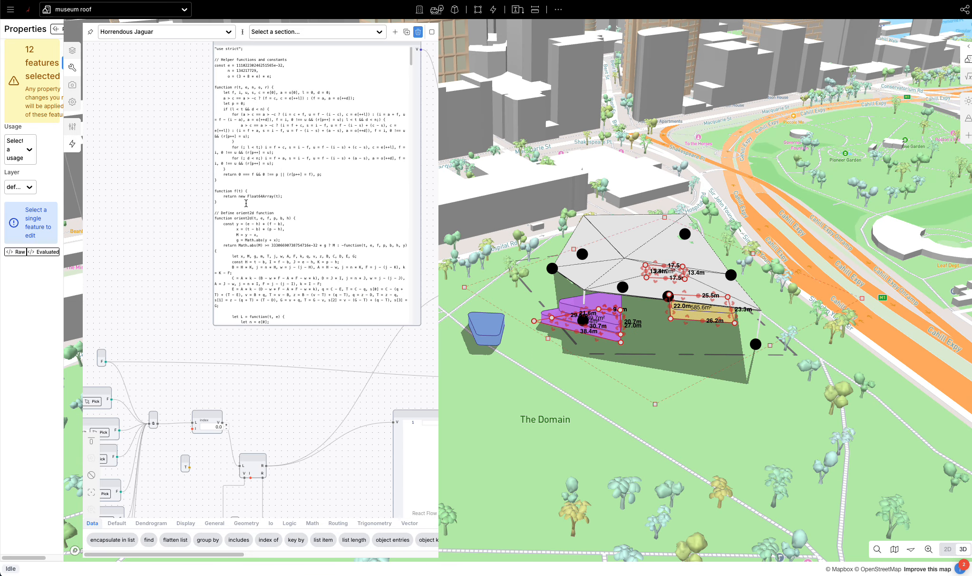
scroll(246, 203, down, 15)
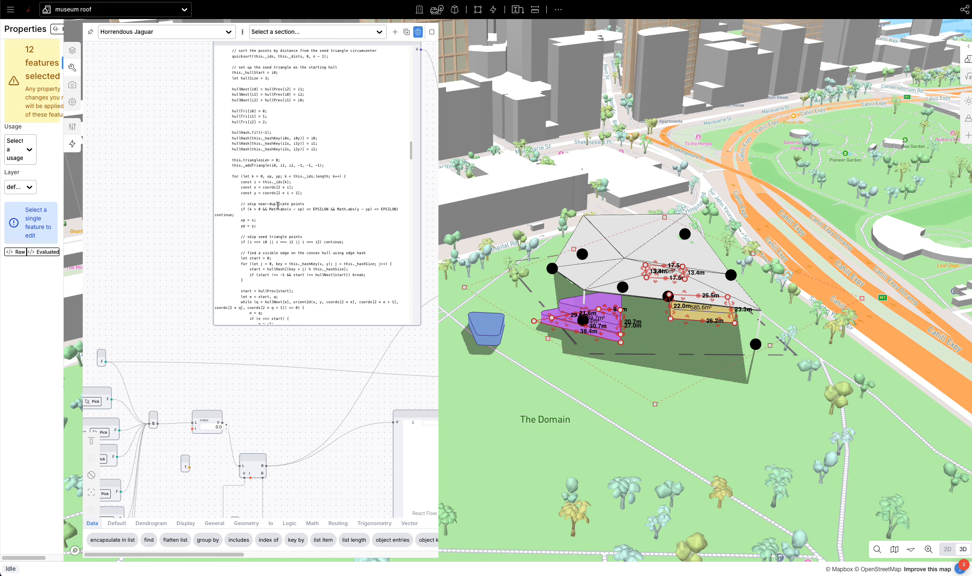
scroll(278, 204, down, 10)
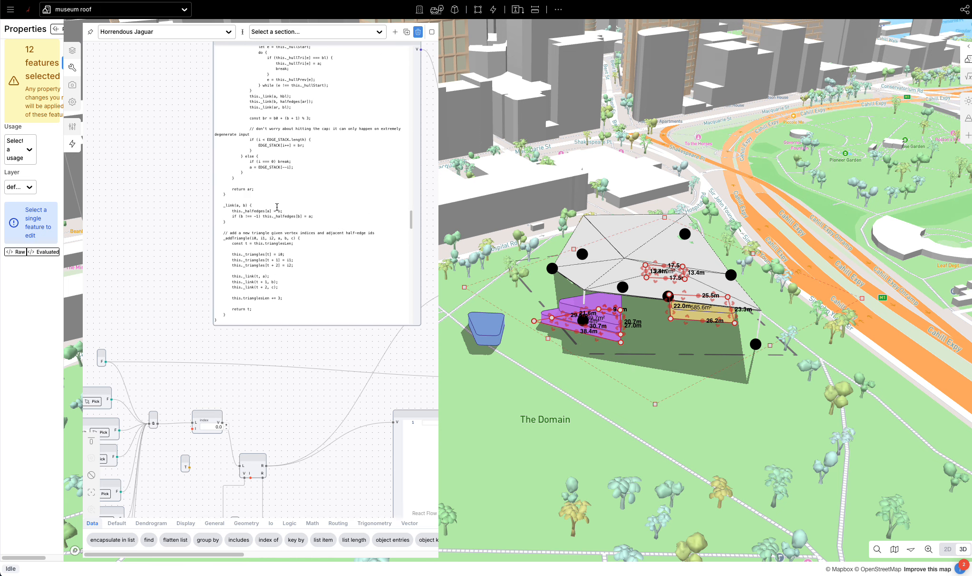
scroll(278, 207, down, 15)
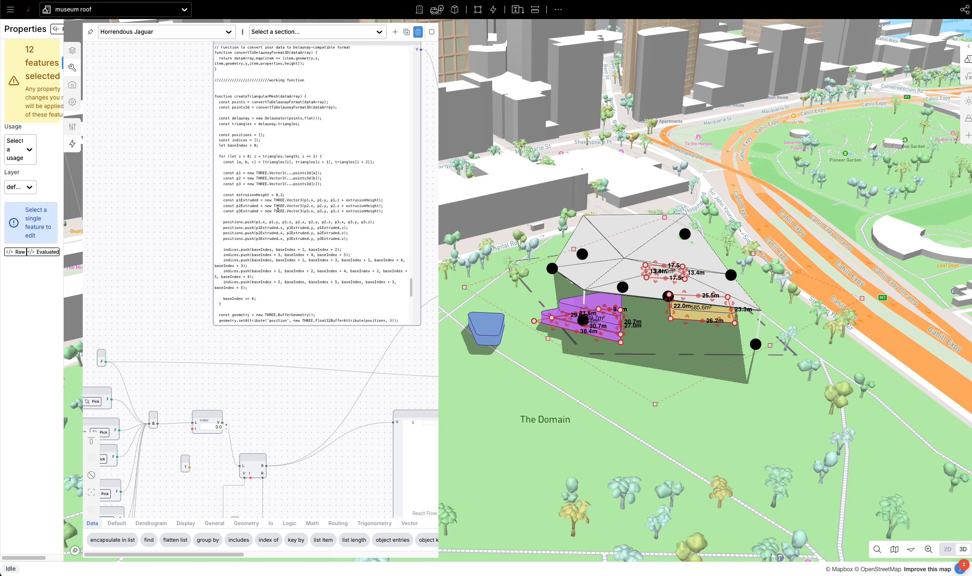
scroll(278, 208, down, 5)
scroll(192, 245, up, 3)
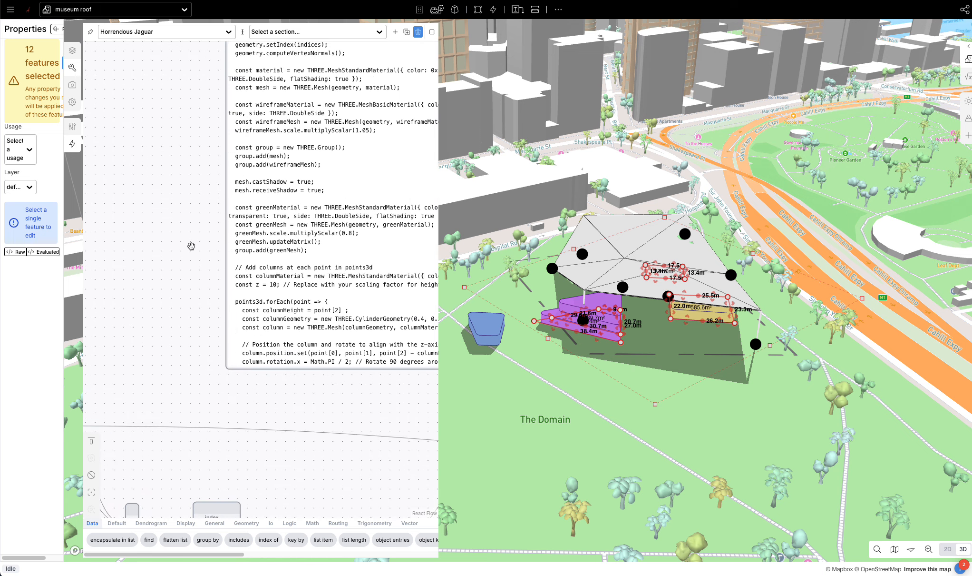
drag(191, 239, 147, 253)
drag(284, 263, 186, 220)
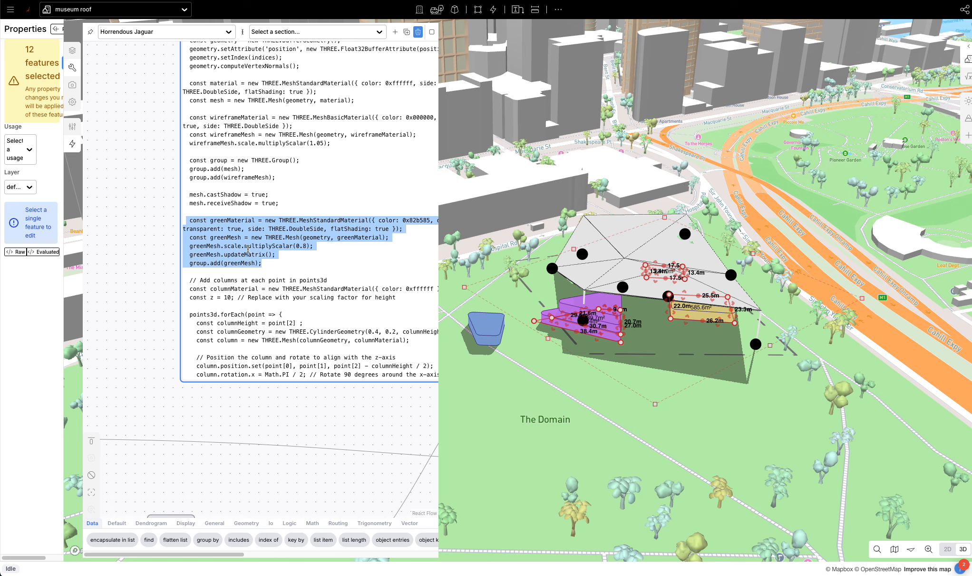
key(BackSpace)
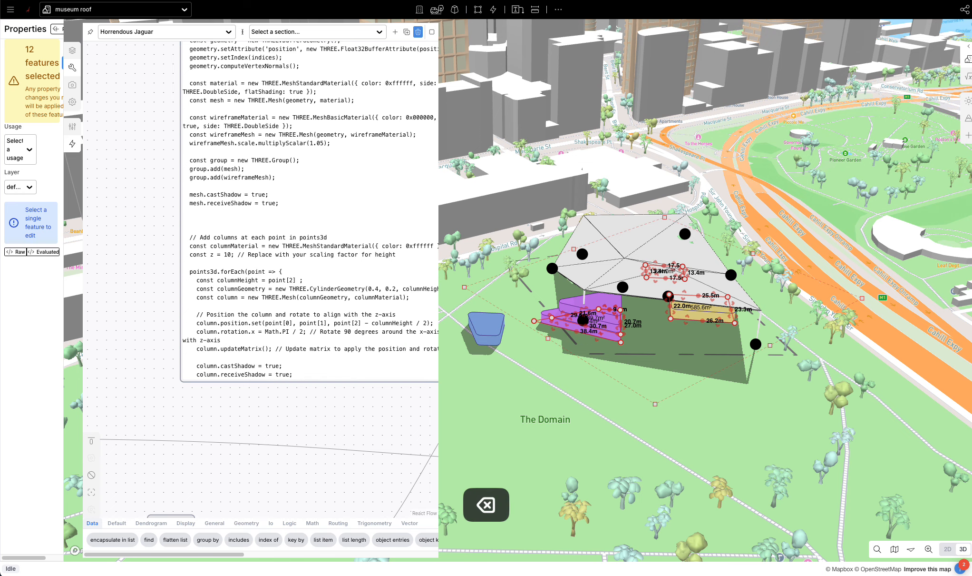
click(155, 267)
Step: Set the height of the roof point beside the purple building to 7.6
right_drag(659, 339, 593, 260)
scroll(654, 314, up, 5)
right_click(642, 306)
click(593, 257)
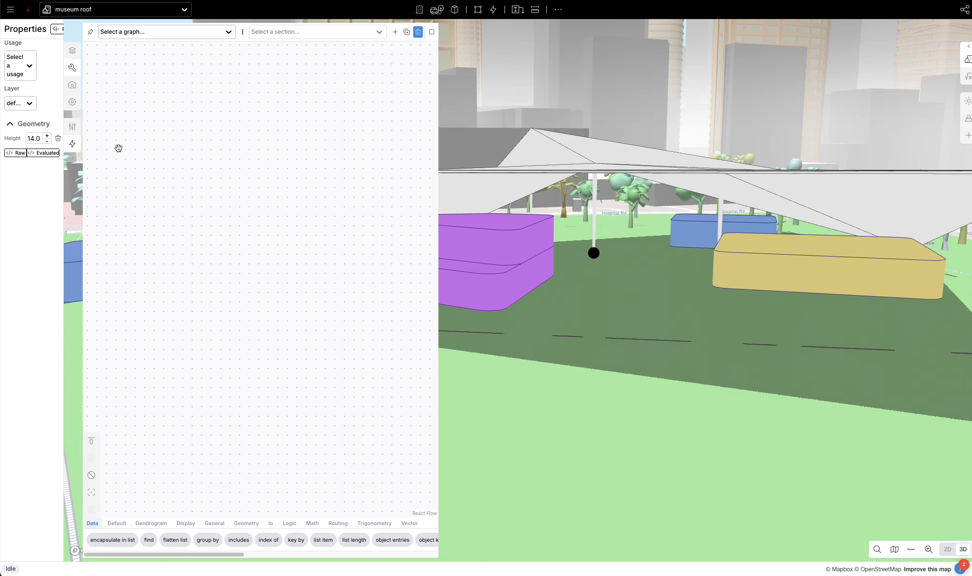
drag(36, 138, 2, 137)
click(36, 139)
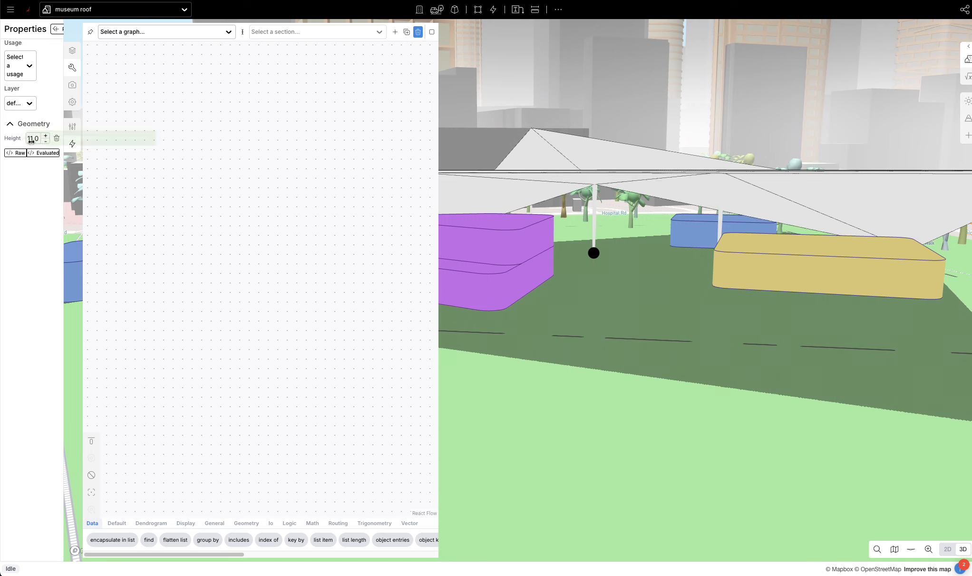
click(46, 142)
click(46, 142)
key(shift+Down)
key(shift+Down)
key(shift+Down)
key(shift+Down)
key(shift+Down)
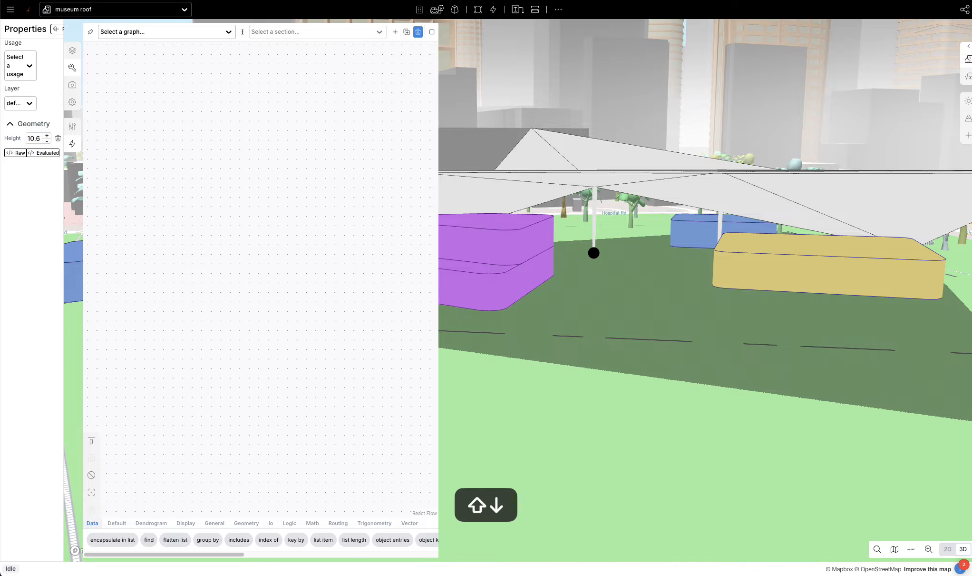
key(shift+Up)
key(shift+Up)
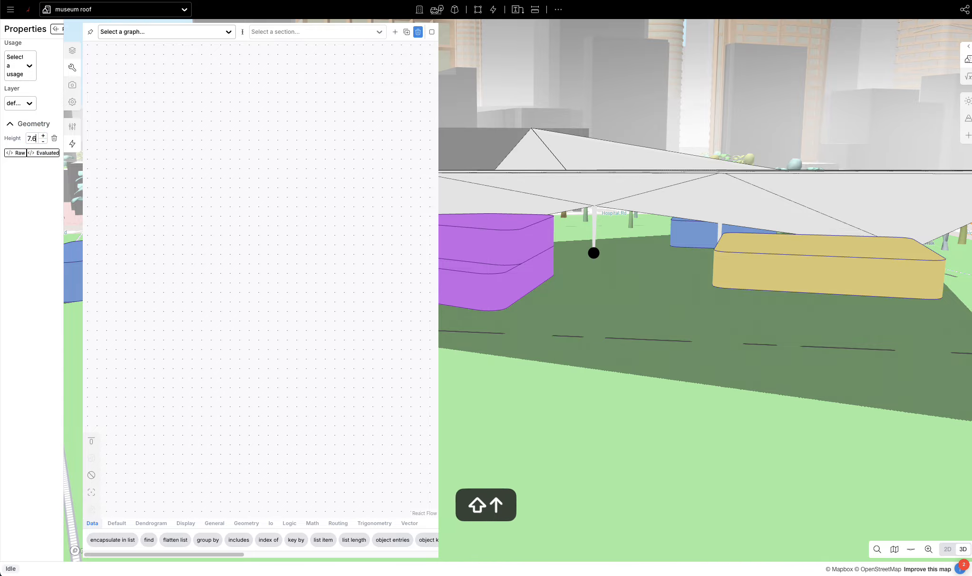
click(555, 315)
Step: Reselect all roof points and covered buildings from an overview of the site to reopen the graph
right_drag(609, 330, 540, 328)
right_drag(718, 341, 688, 342)
scroll(687, 343, down, 10)
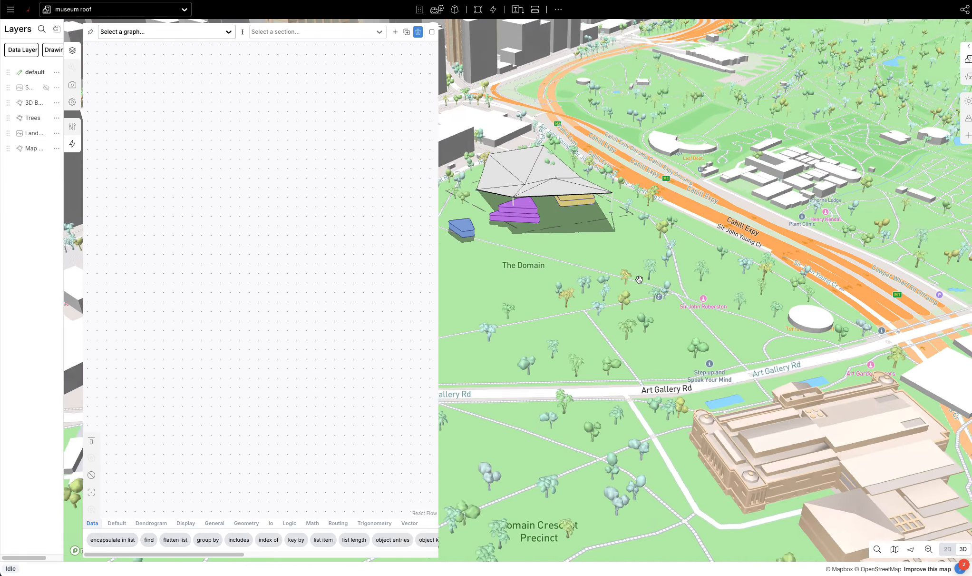
drag(639, 279, 708, 382)
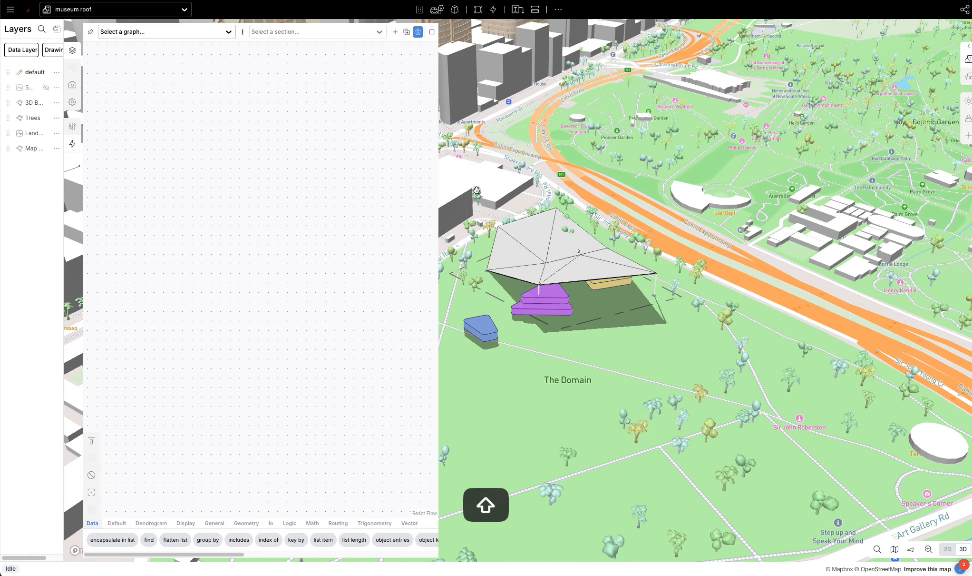
shift+drag(479, 190, 690, 366)
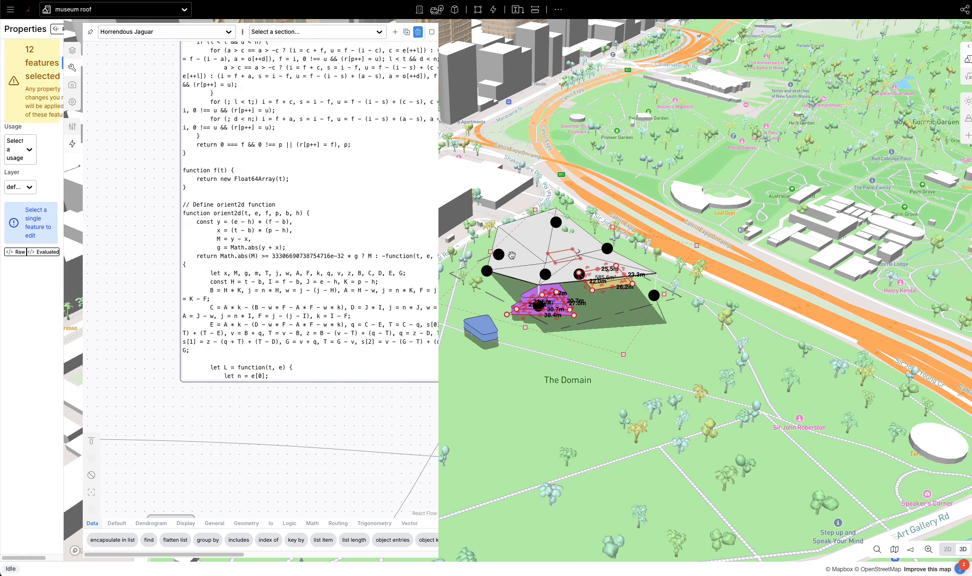
Step: Widen the graph editor and add a node found by searching "read" beside the standalone feature node above the point pickers
scroll(348, 401, down, 5)
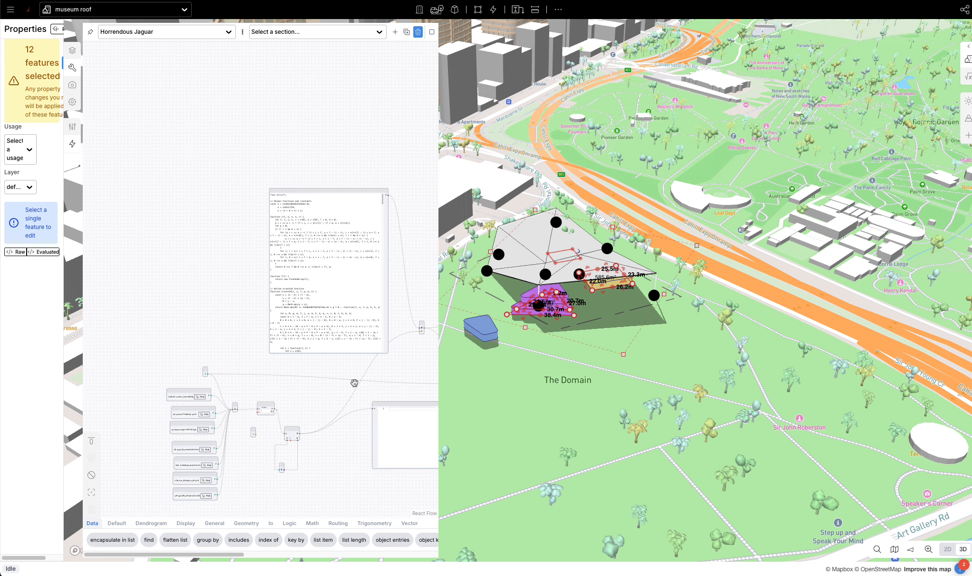
drag(440, 368, 480, 367)
scroll(185, 371, up, 5)
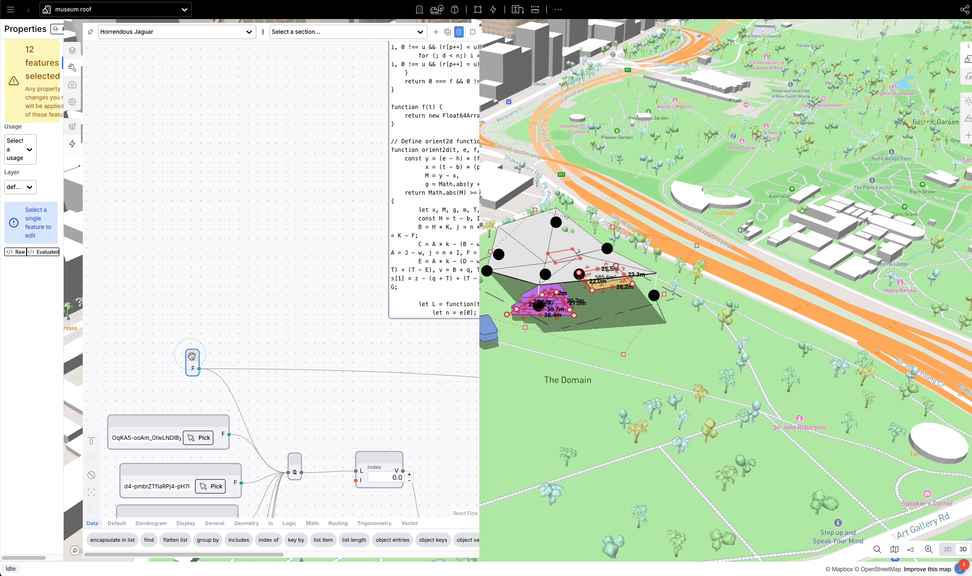
double_click(234, 342)
text(read)
click(227, 363)
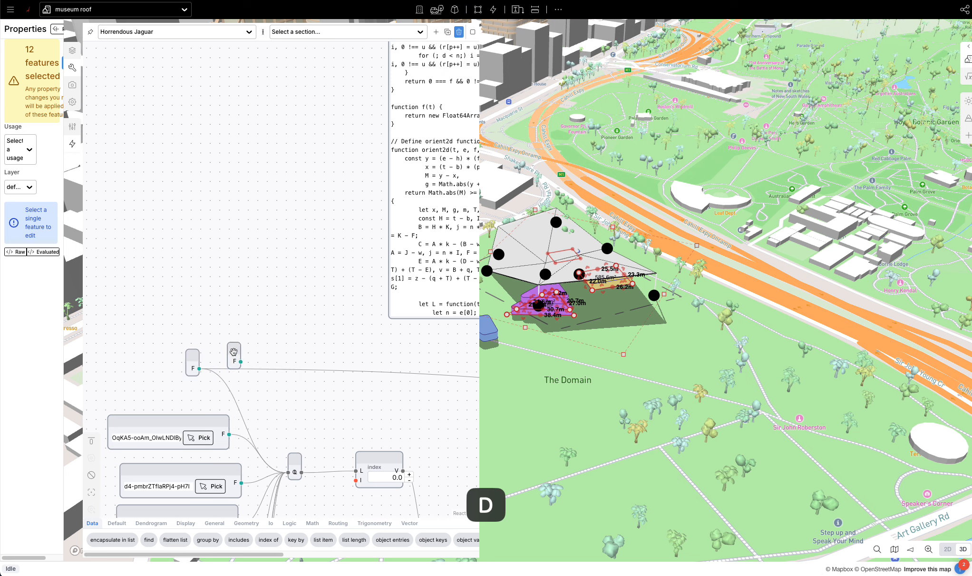
Step: Delete the extra node beside the standalone feature node and place an icon marker on the lawn south of the roof
key(BackSpace)
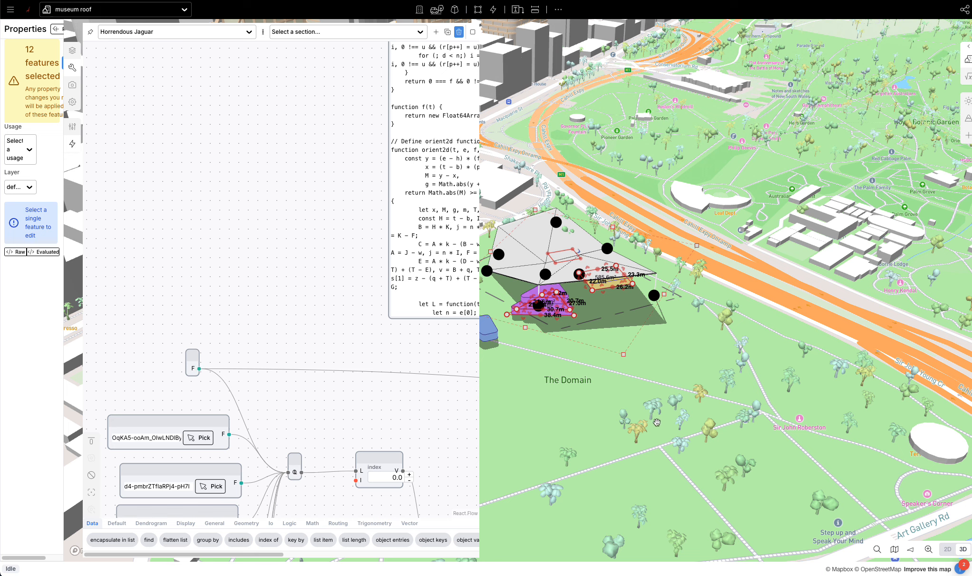
click(584, 410)
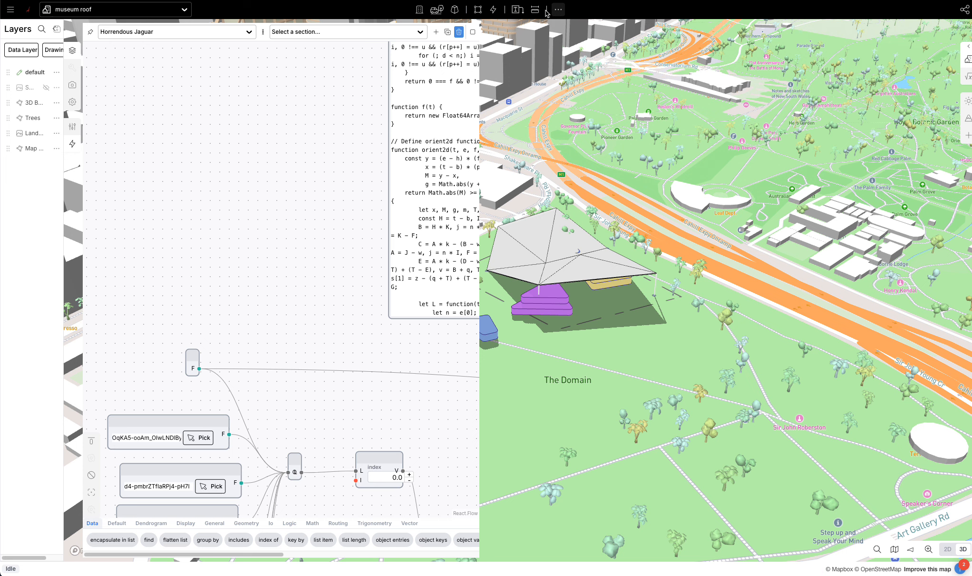
click(517, 9)
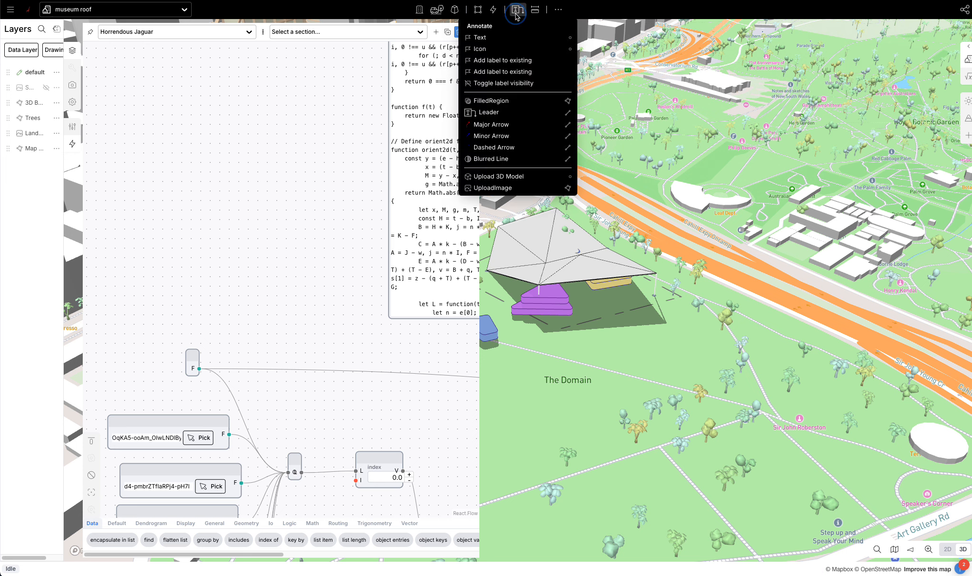
click(494, 49)
click(630, 376)
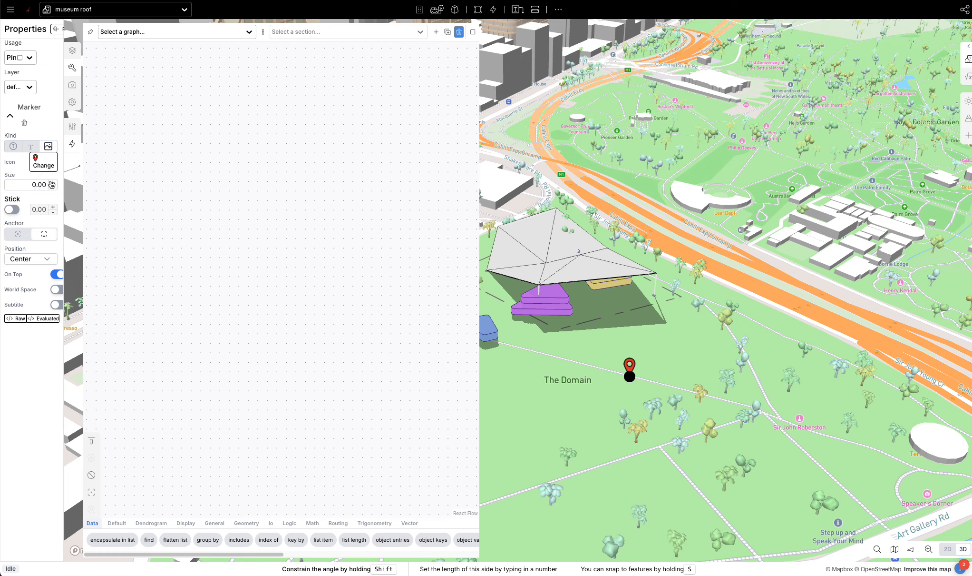
Step: Set the icon marker's size to 0.30
key(Up)
key(shift+Down)
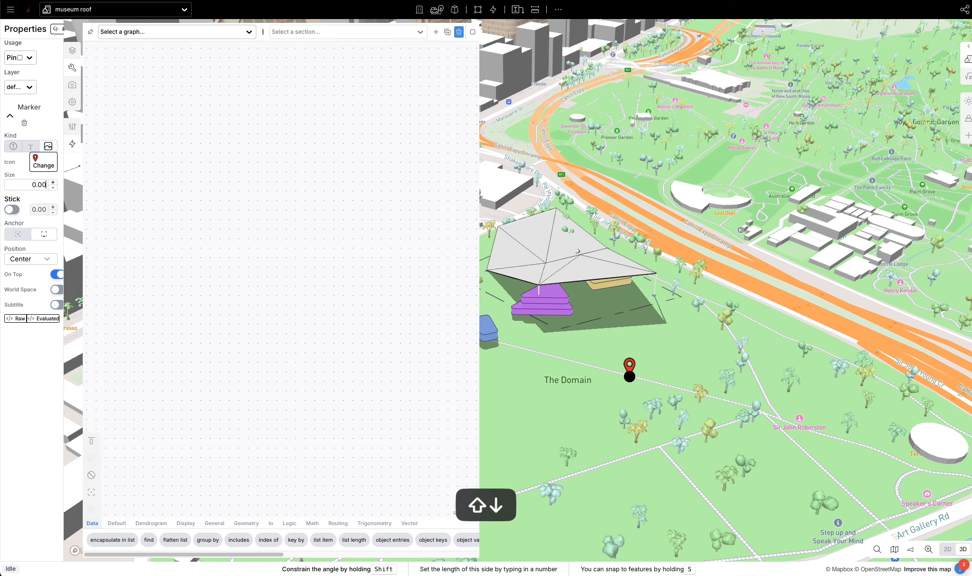
key(super+Up)
key(super+Up)
key(shift+super+Left)
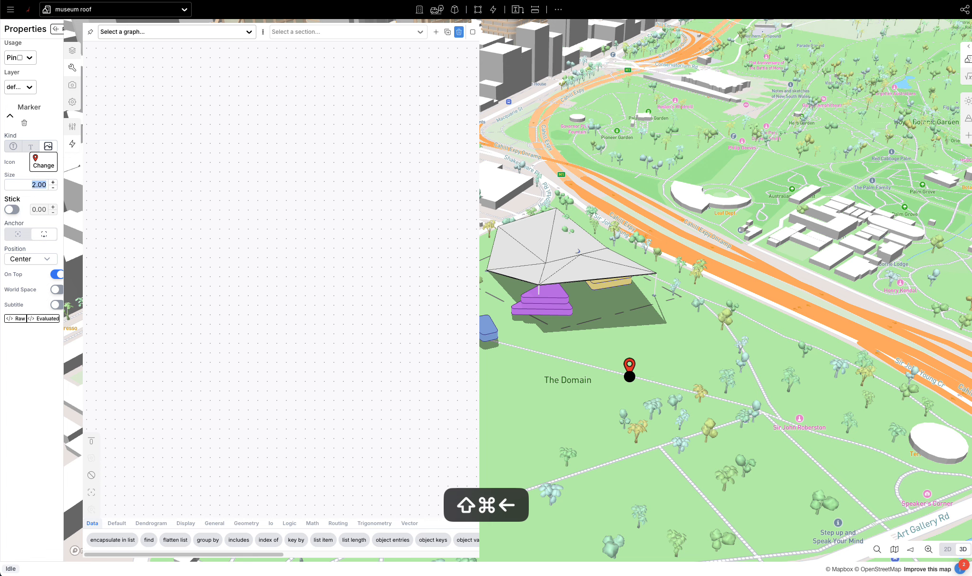
text(0.30)
key(Return)
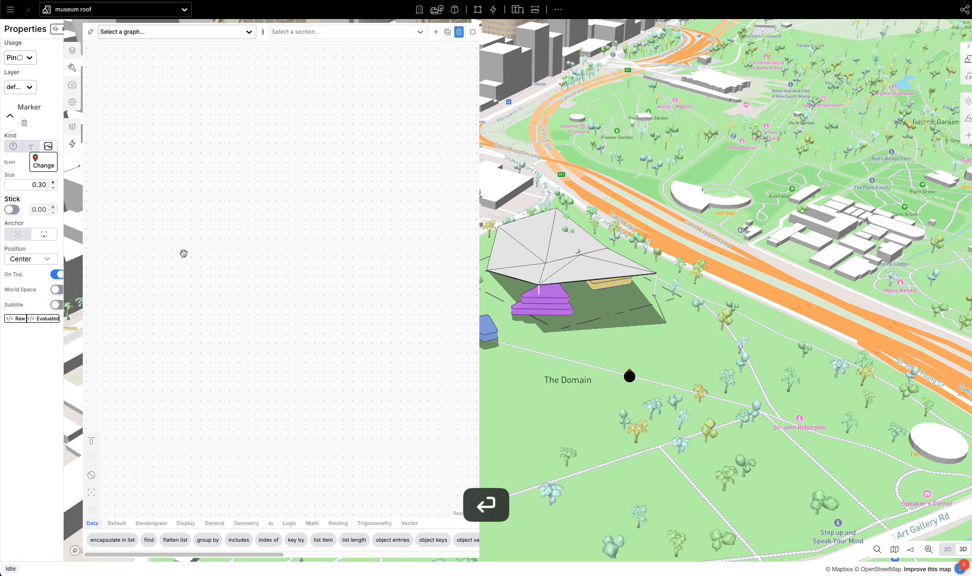
Step: Reselect the icon marker on the lawn and set its size to 0.5
click(562, 394)
scroll(617, 373, up, 5)
click(642, 379)
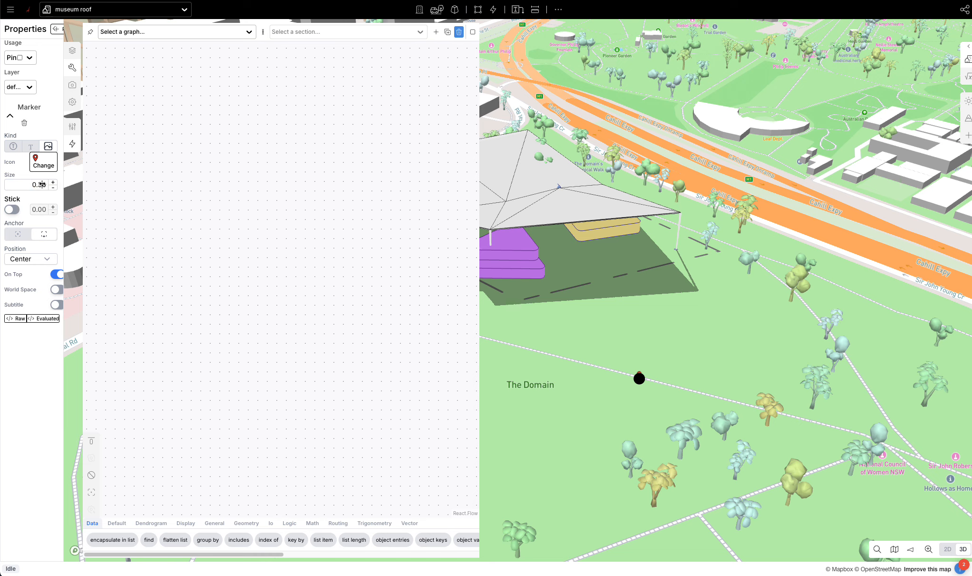
drag(42, 184, 37, 198)
double_click(40, 186)
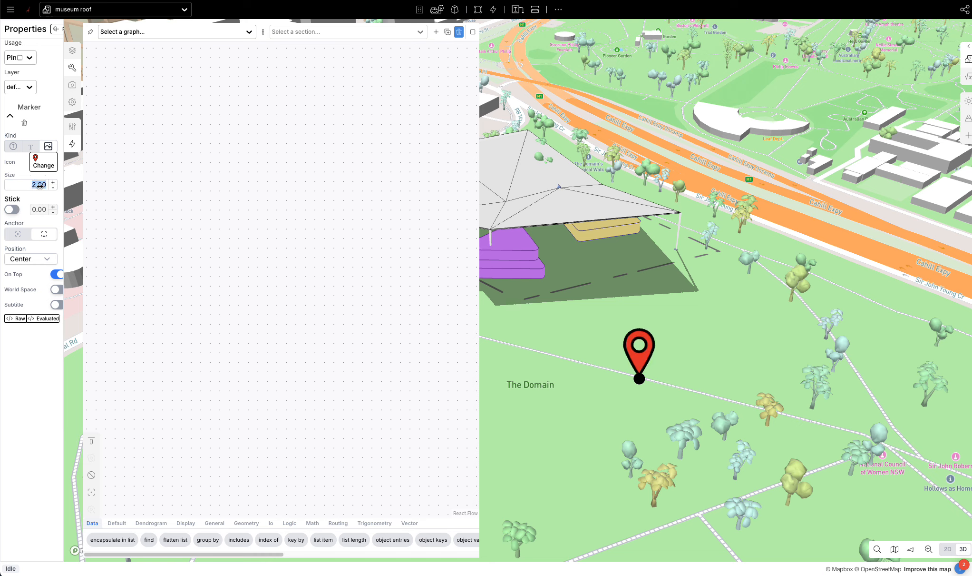
text(0.5)
key(Return)
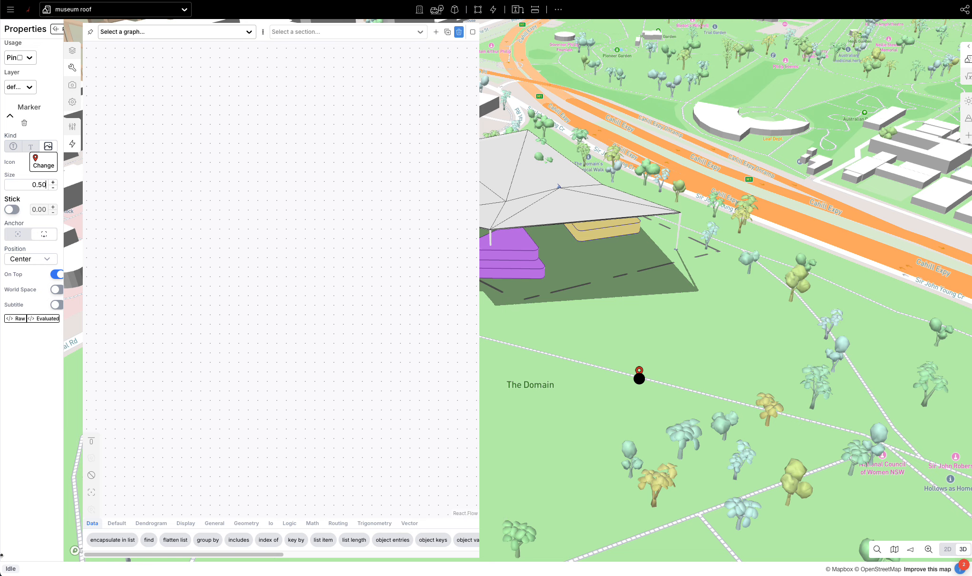
Step: Widen the properties area, open the pin's raw JSON and copy its entire "marker" block
drag(63, 352, 147, 347)
click(38, 318)
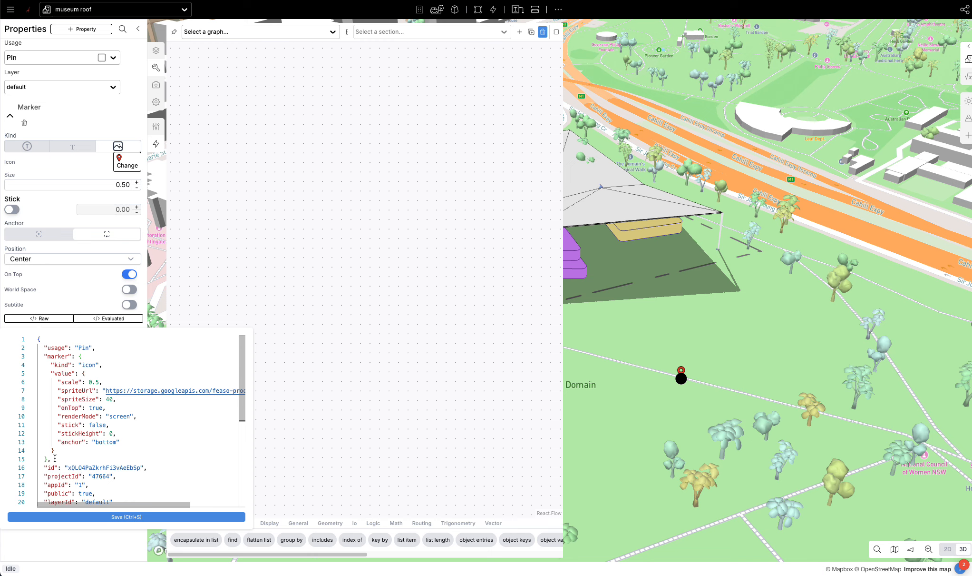
drag(48, 459, 36, 358)
key(super+c)
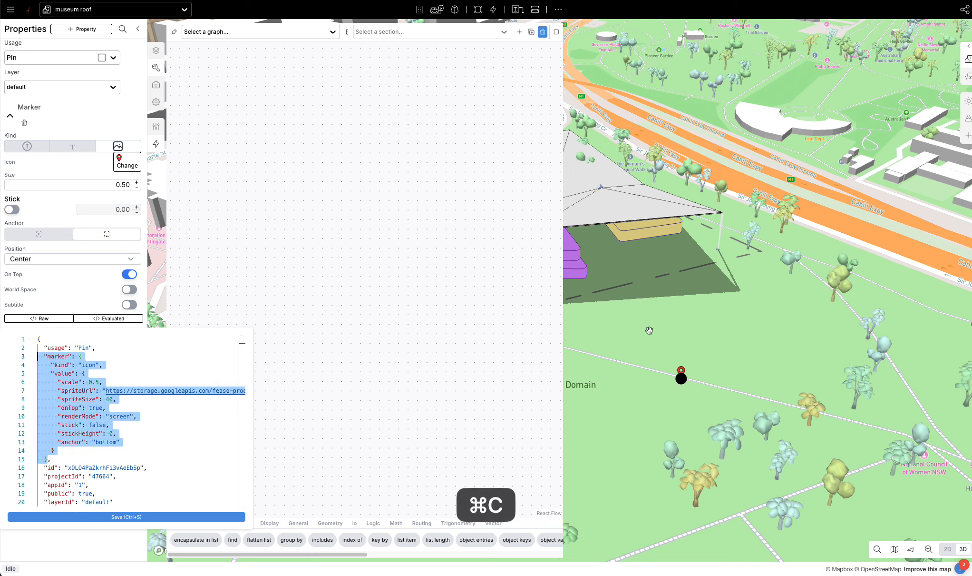
Step: Deselect the pin and reselect all roof points and covered buildings to reopen the Horrendous Jaguar graph
click(644, 335)
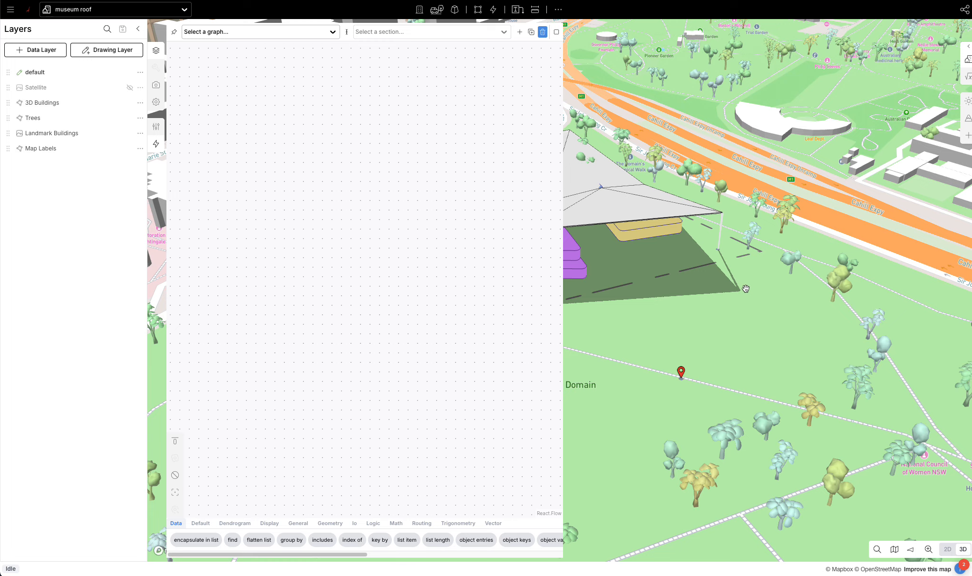
scroll(746, 289, down, 5)
shift+drag(582, 185, 761, 312)
scroll(208, 307, up, 1)
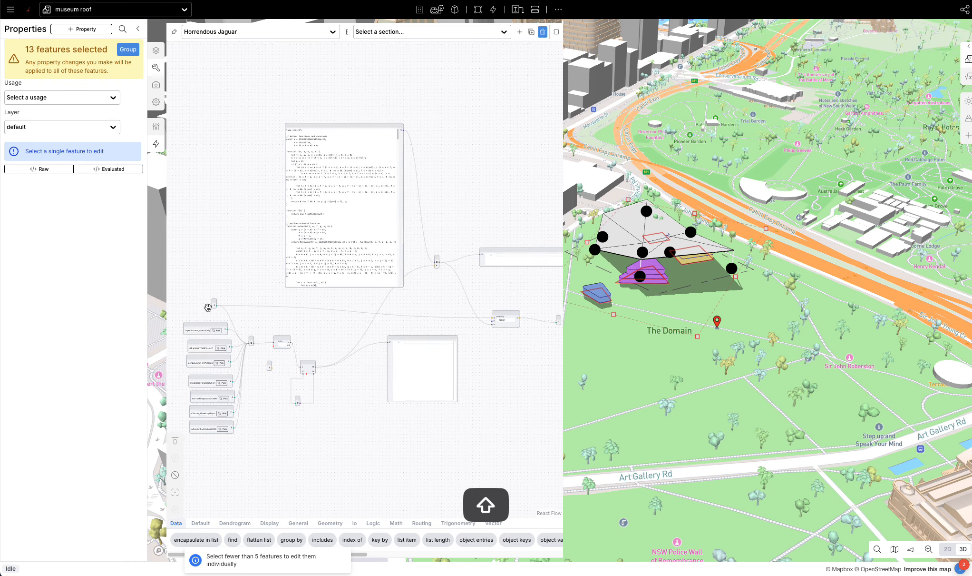
Step: Add a Write property node and place it beside the standalone feature node above the point pickers
scroll(207, 308, up, 3)
double_click(252, 274)
text(write)
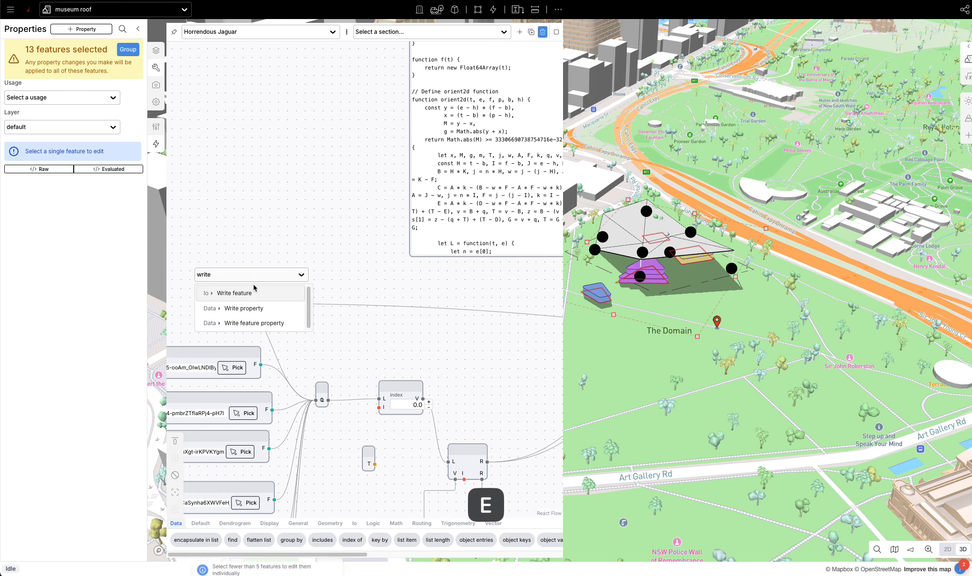
click(257, 307)
drag(242, 283, 307, 272)
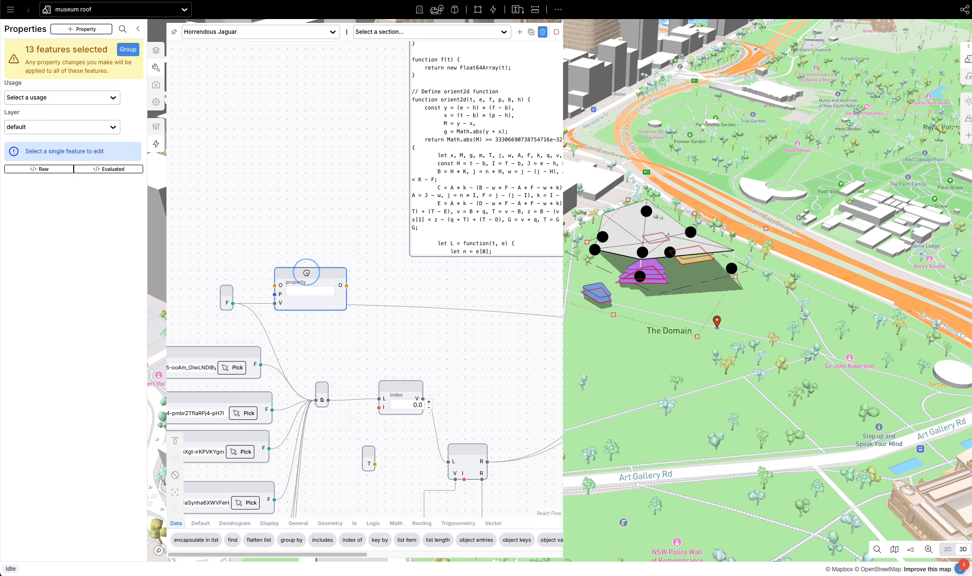
Step: Set the new Write property node's property to properties.marker and move the node up, clear of the feature node
click(299, 294)
text(properites)
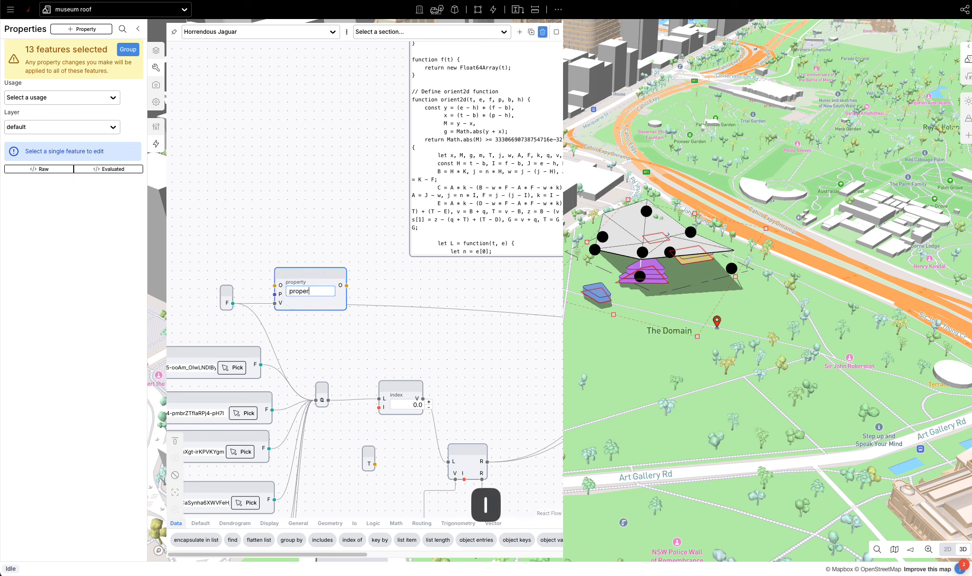
key(BackSpace)
key(BackSpace)
key(BackSpace)
text(ies.)
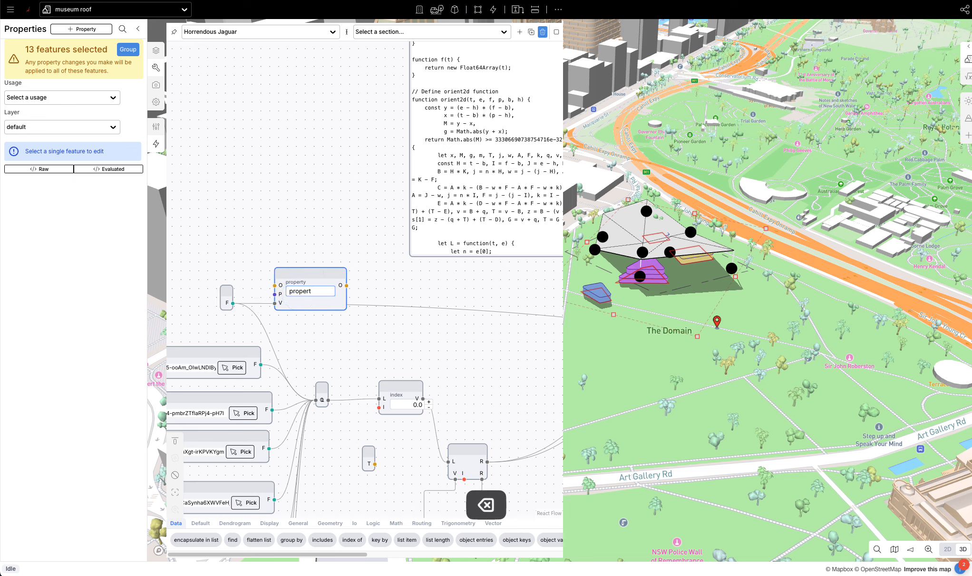
text(mare)
key(BackSpace)
text(ker)
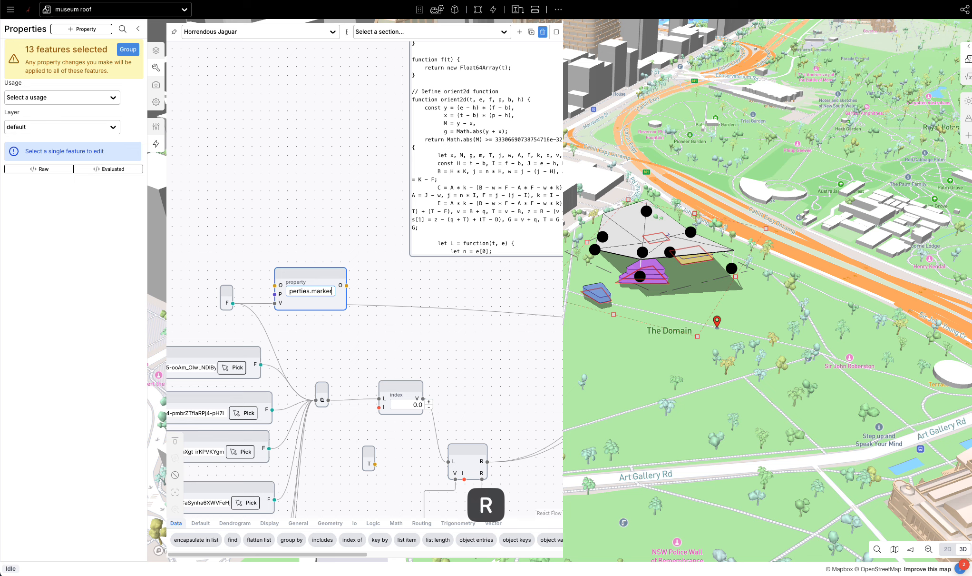
drag(302, 269, 314, 233)
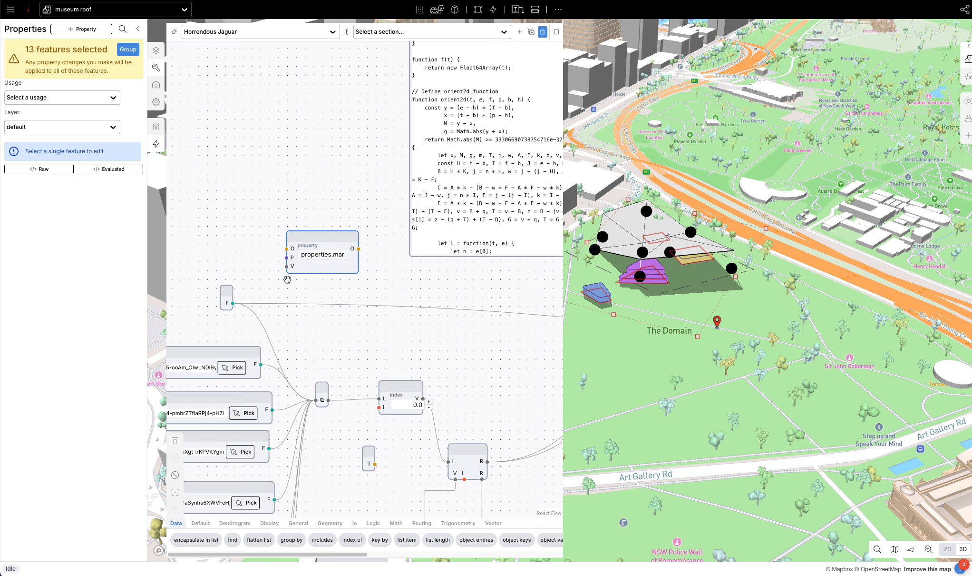
Step: Add a panel node wired to the value input of the properties.marker node and place it above the feature node
drag(285, 266, 213, 244)
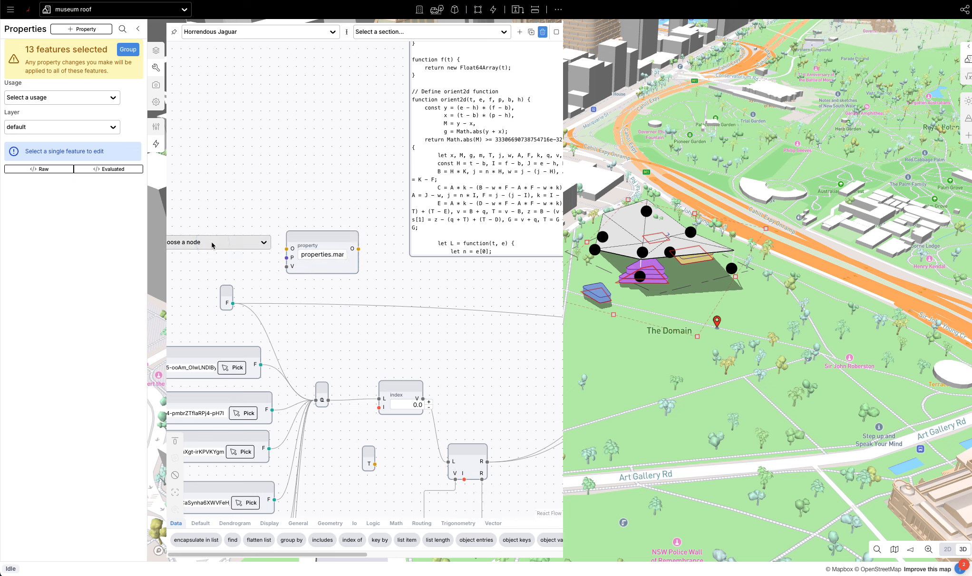
click(212, 245)
text(panel)
click(231, 263)
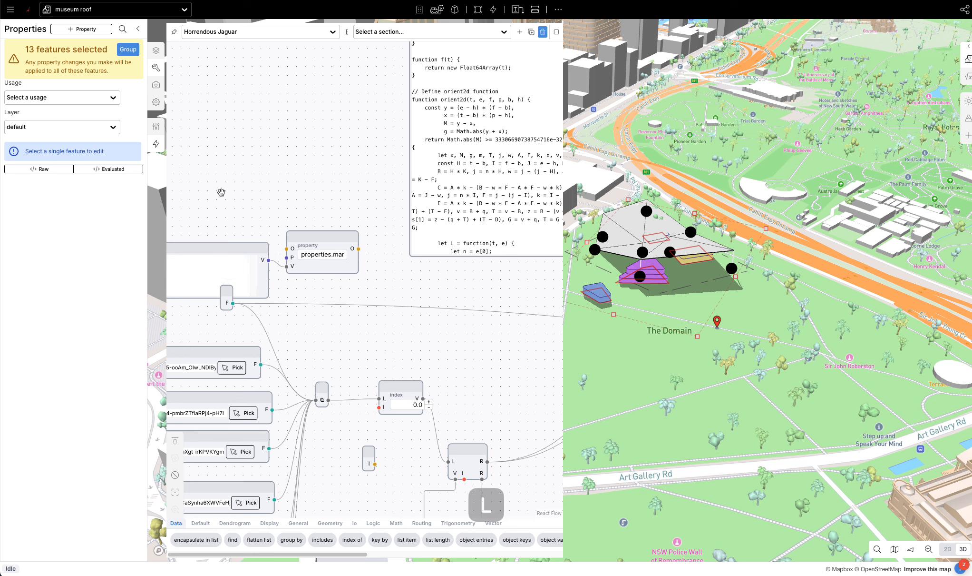
drag(221, 193, 312, 180)
drag(278, 234, 271, 203)
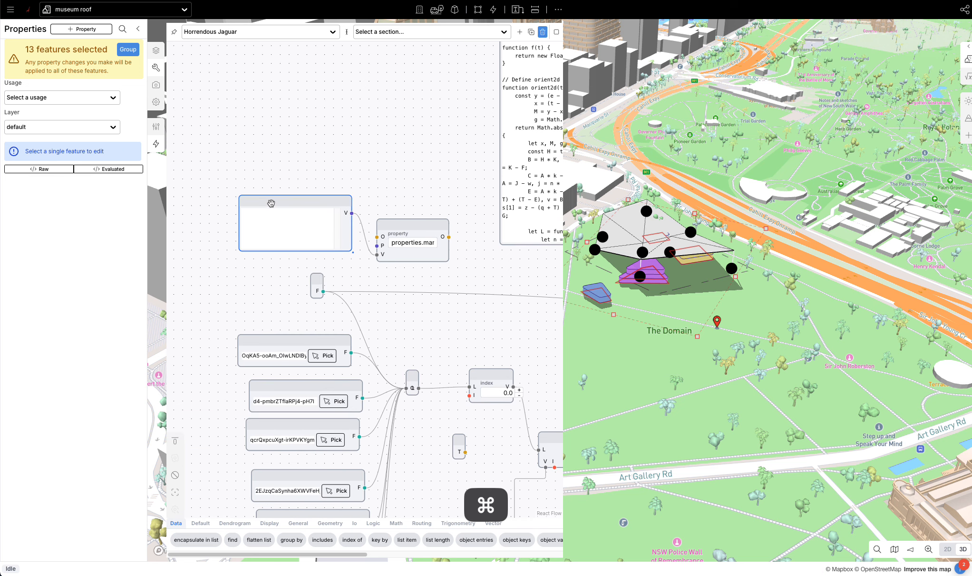
Step: Paste the copied marker JSON into the panel node, then remove its leading "marker": key and the final closing brace
click(271, 219)
key(ctrl+v)
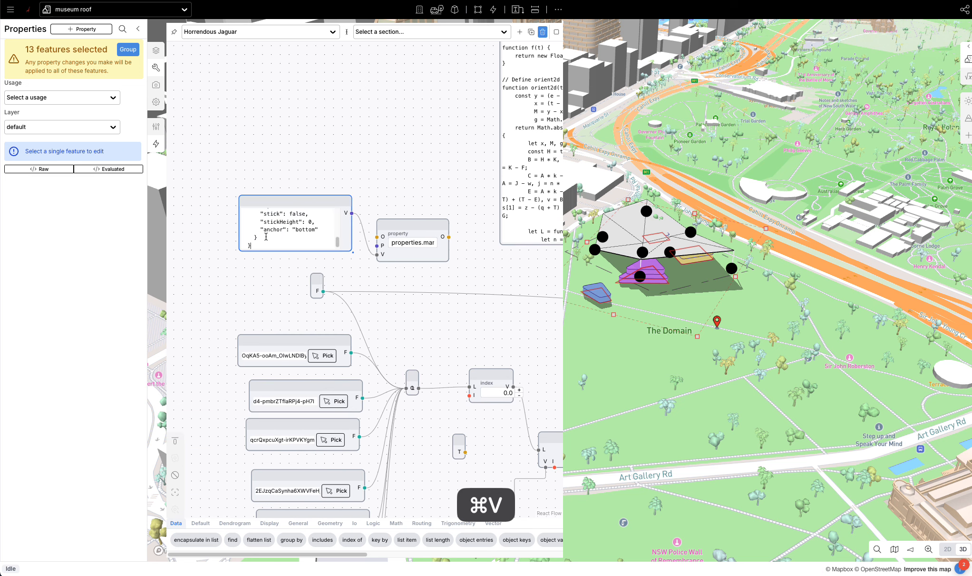
scroll(266, 237, up, 5)
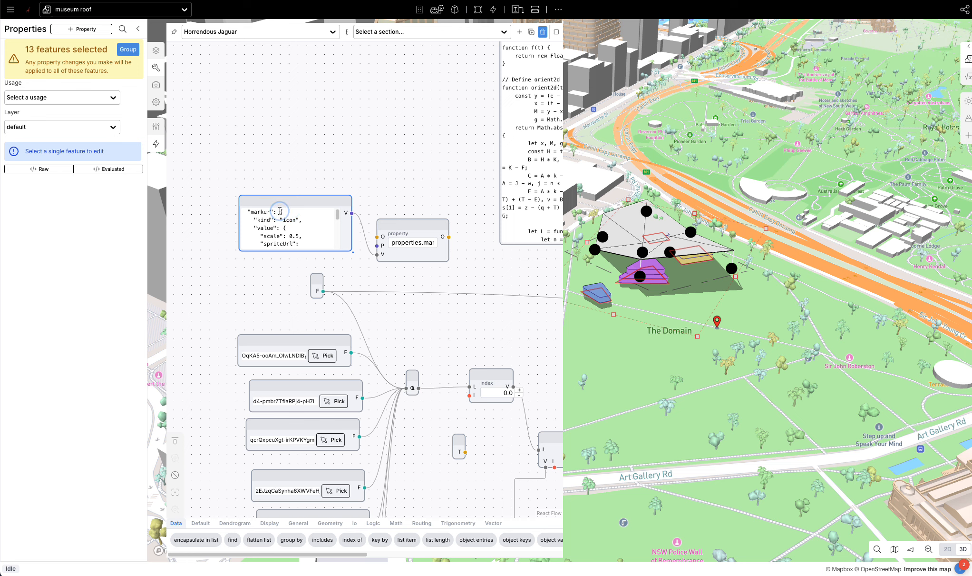
key(shift+Home)
key(BackSpace)
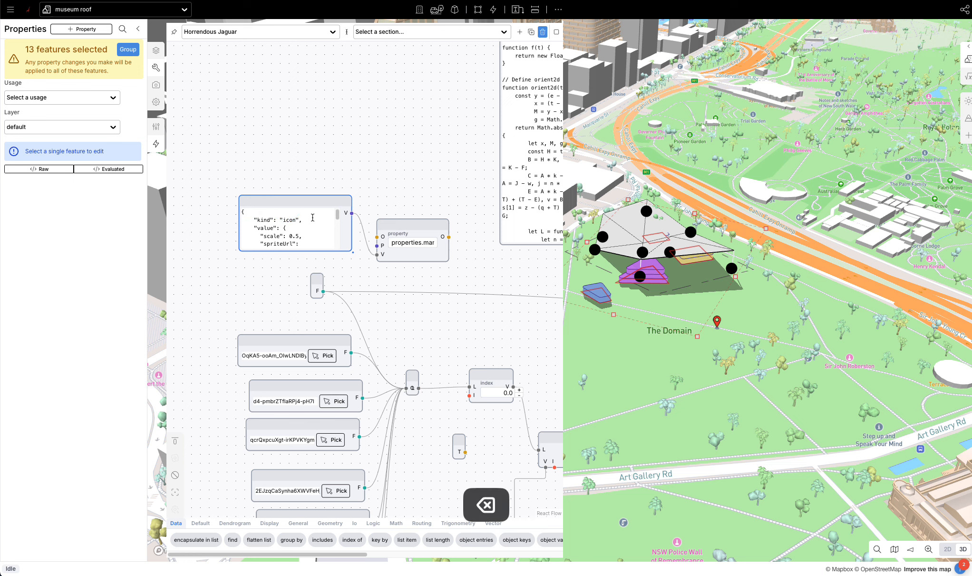
scroll(313, 217, down, 5)
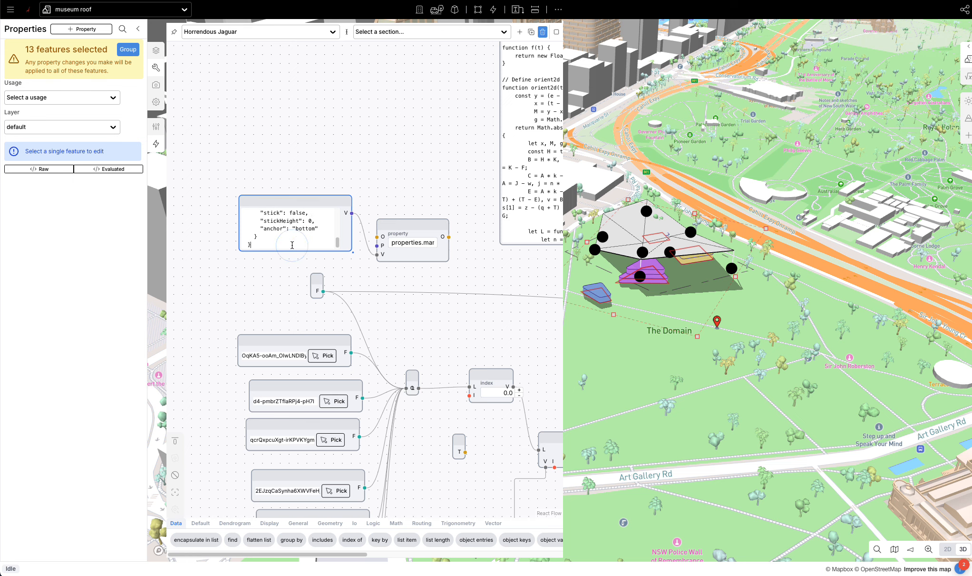
key(BackSpace)
Step: Route the standalone feature through the properties.marker node's object input and connect its output to the _mesh property node's object input
click(405, 272)
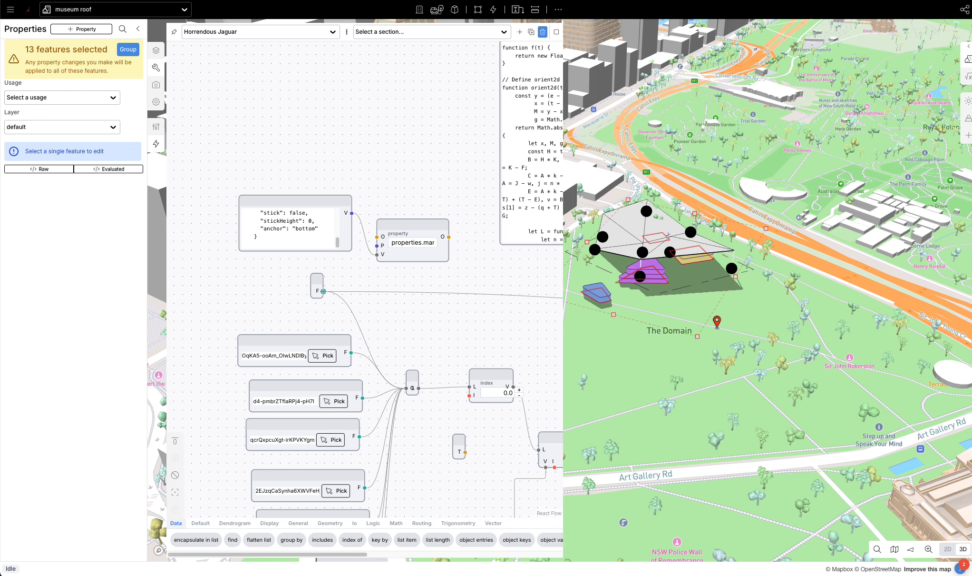
drag(323, 291, 377, 237)
drag(493, 299, 291, 282)
scroll(326, 283, down, 5)
drag(492, 302, 303, 288)
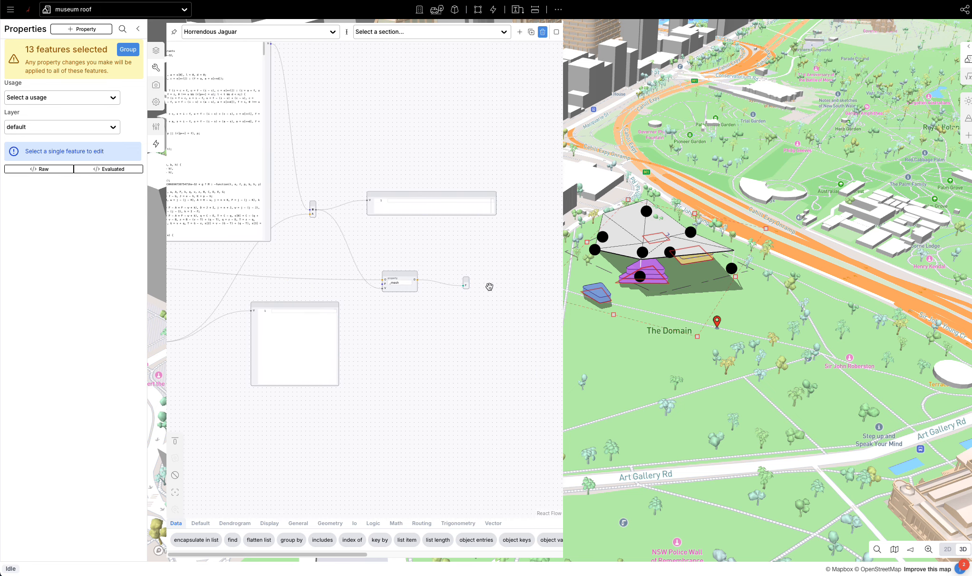
scroll(489, 287, up, 1)
scroll(391, 309, down, 4)
scroll(287, 276, up, 2)
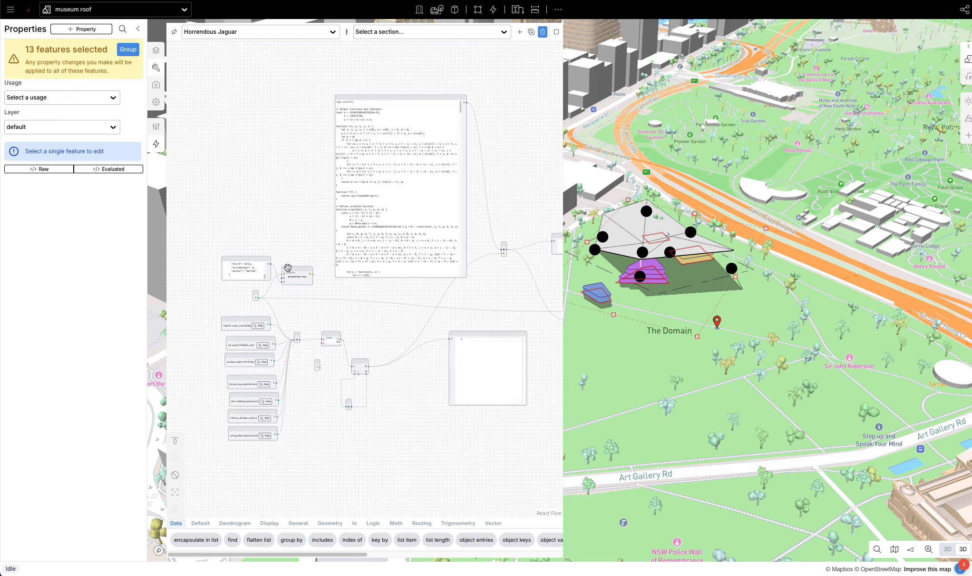
scroll(312, 274, down, 3)
drag(312, 274, 443, 298)
scroll(527, 299, up, 4)
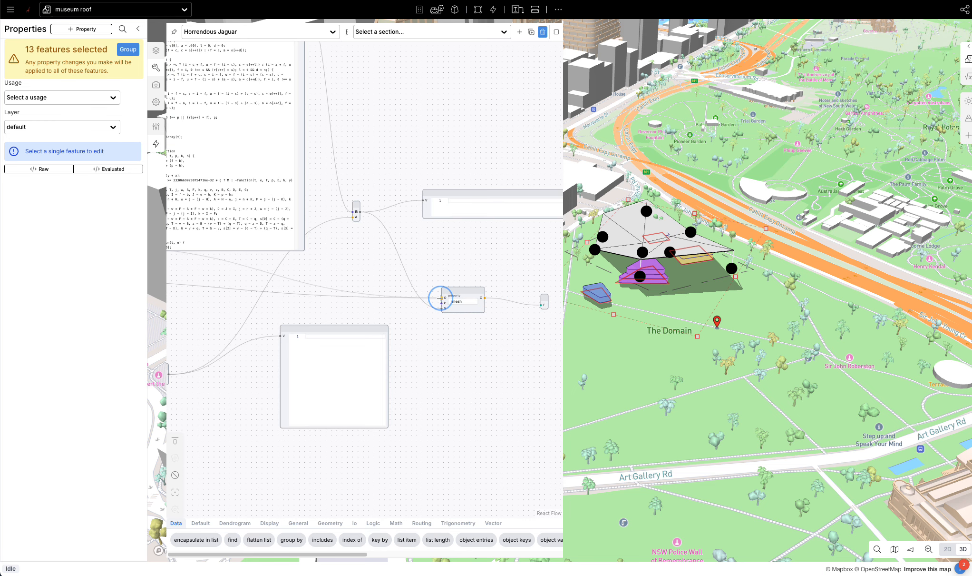
click(482, 332)
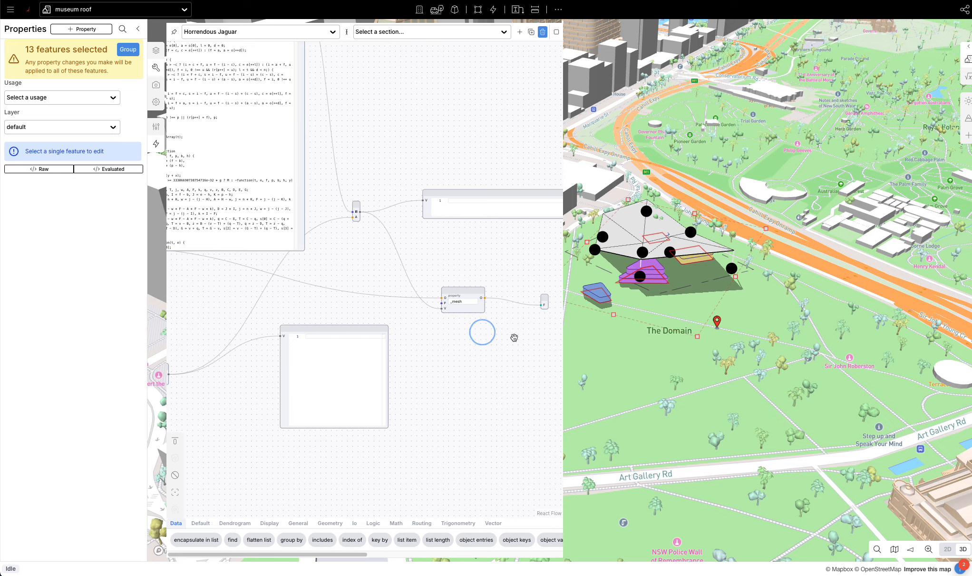
Step: Clear the map selection and attach a node found by searching "read" to the output of the _mesh property node
click(717, 356)
right_drag(720, 334, 740, 371)
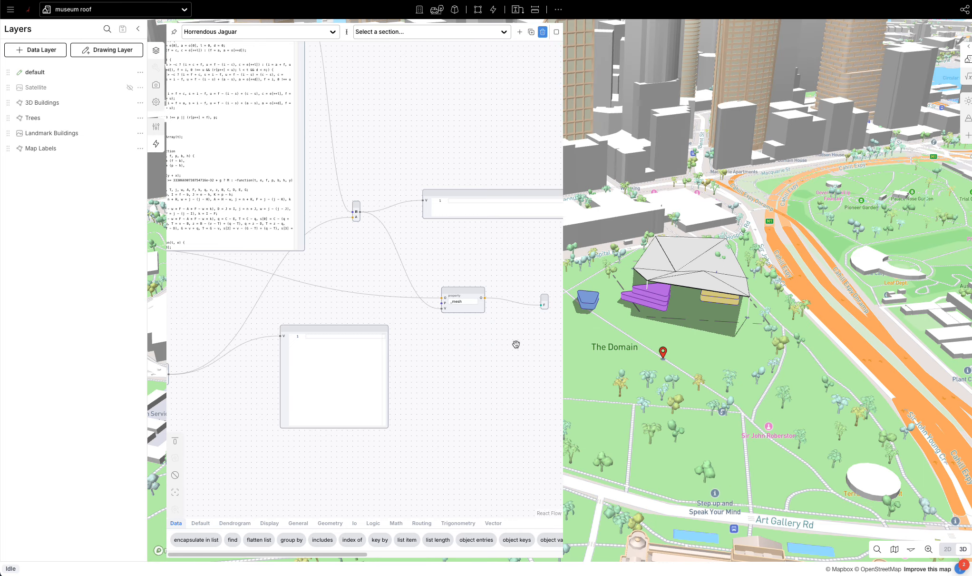
scroll(502, 324, up, 5)
click(419, 322)
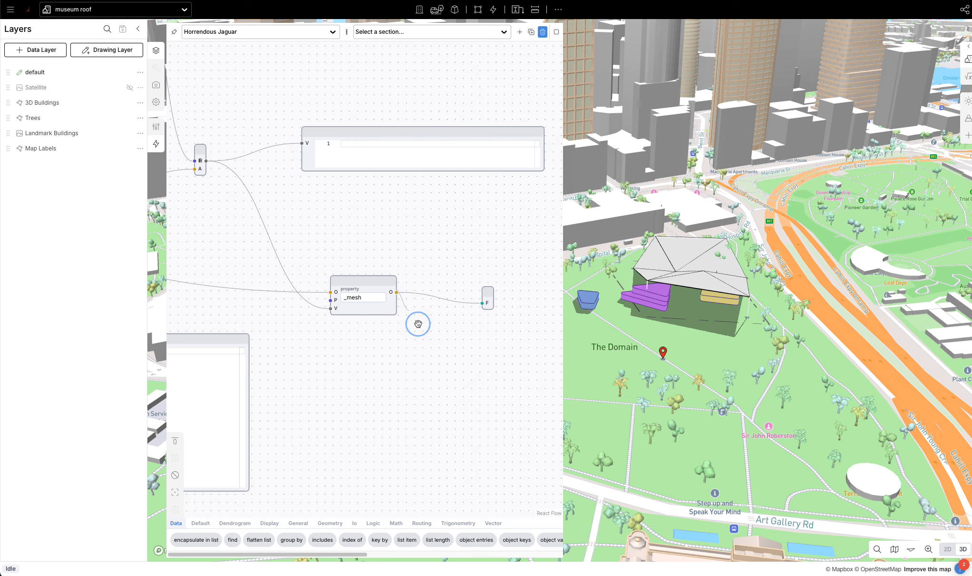
text(rread)
click(452, 399)
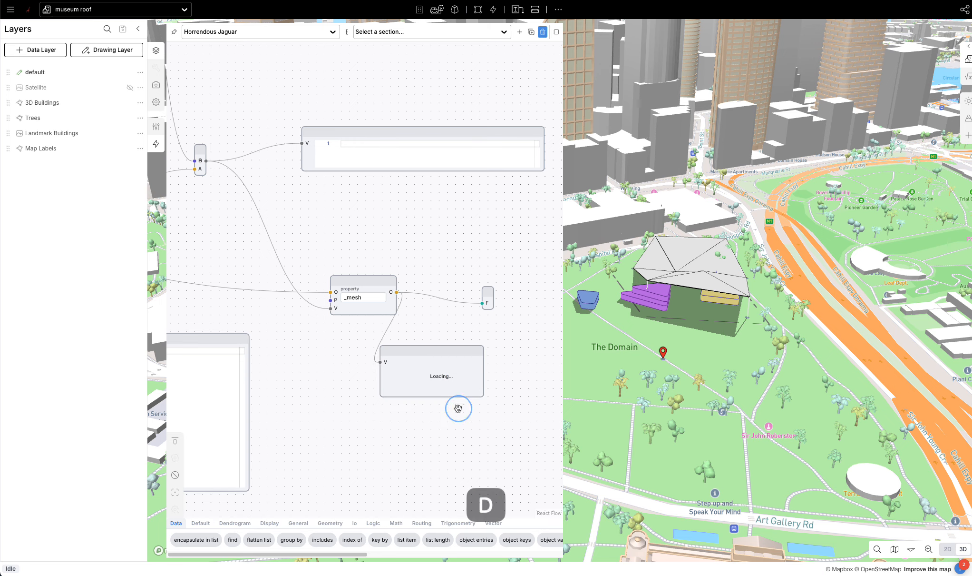
Step: Evaluate the graph for section 5rAN0VqFaRYrOoMeDAC_O and inspect the marker property in the enlarged output panel
click(390, 31)
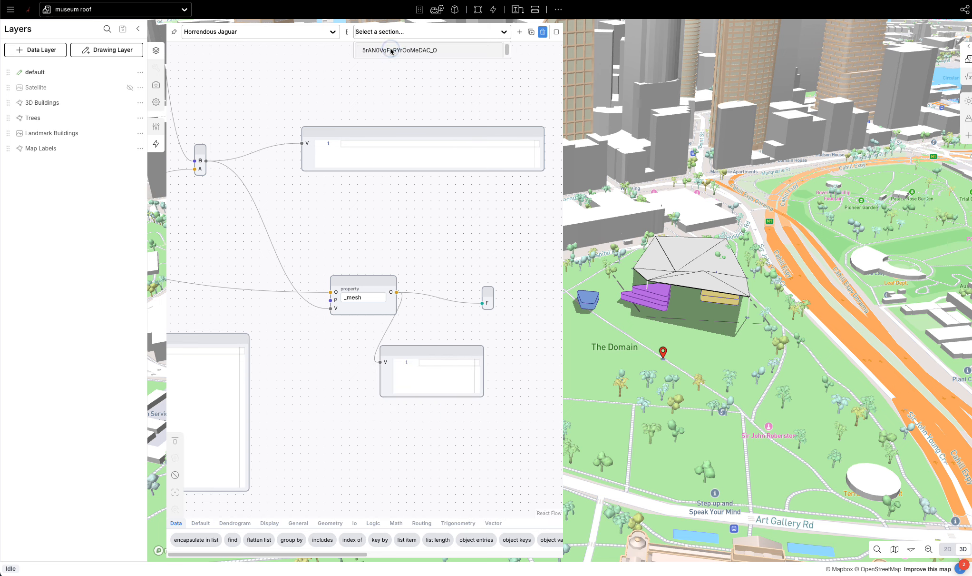
click(390, 48)
drag(494, 359, 458, 318)
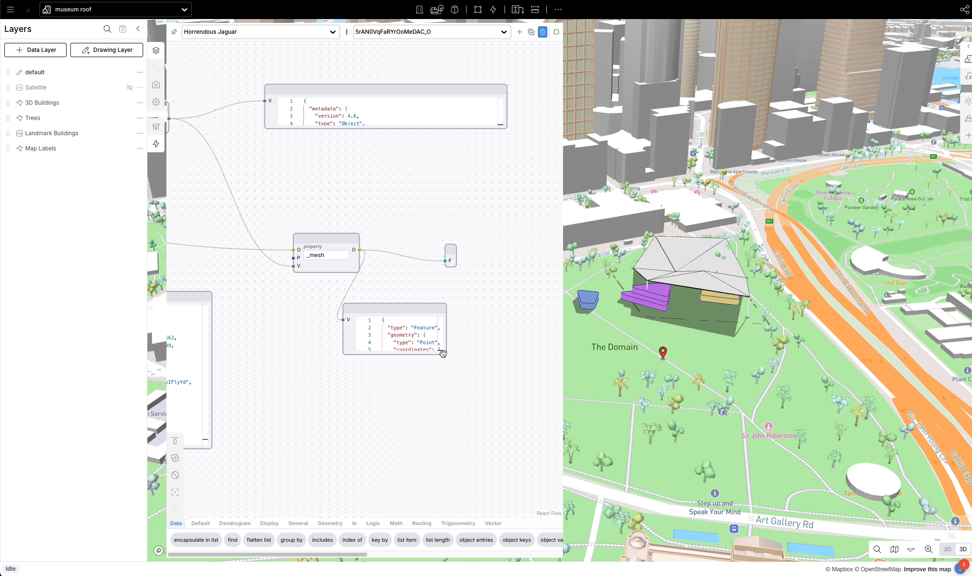
click(441, 353)
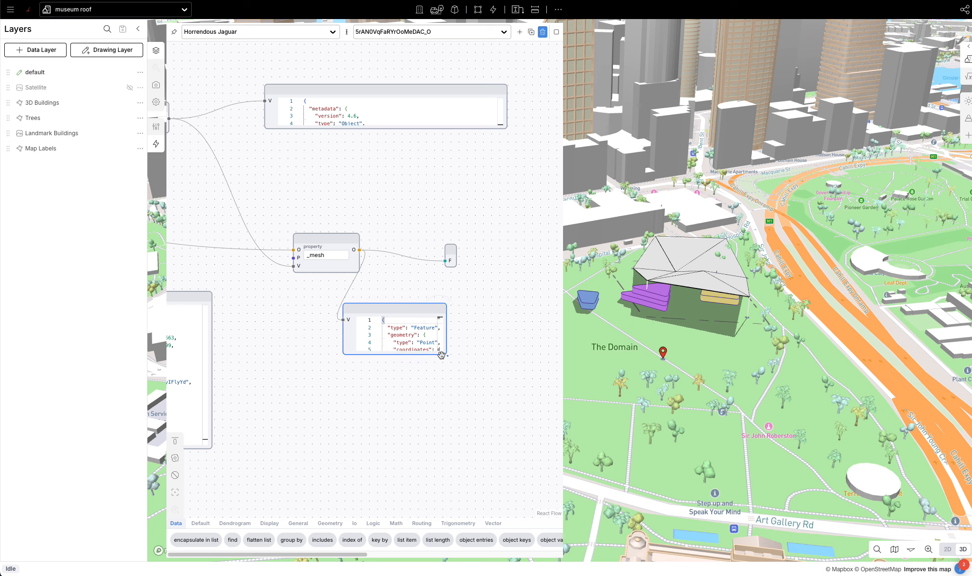
drag(447, 355, 548, 490)
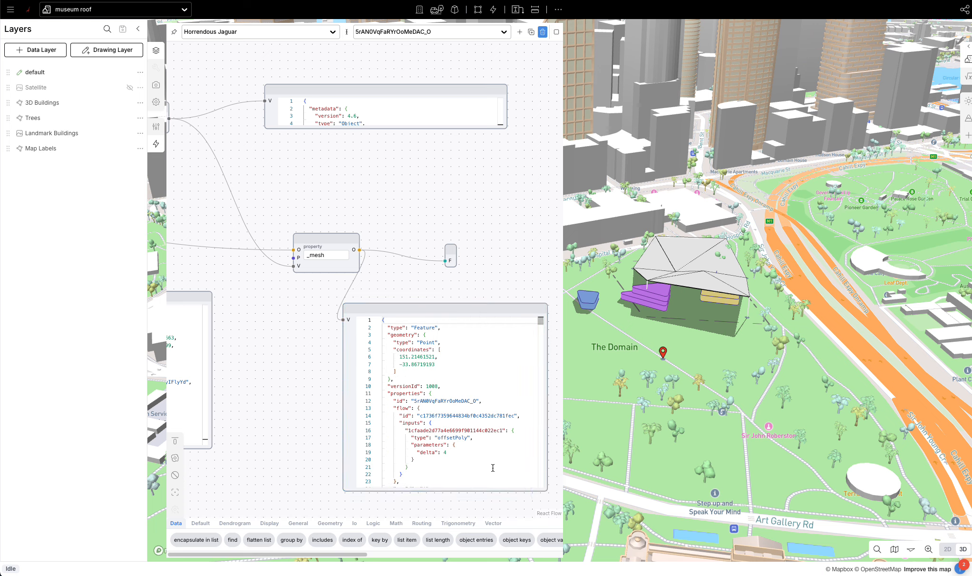
scroll(474, 416, down, 2)
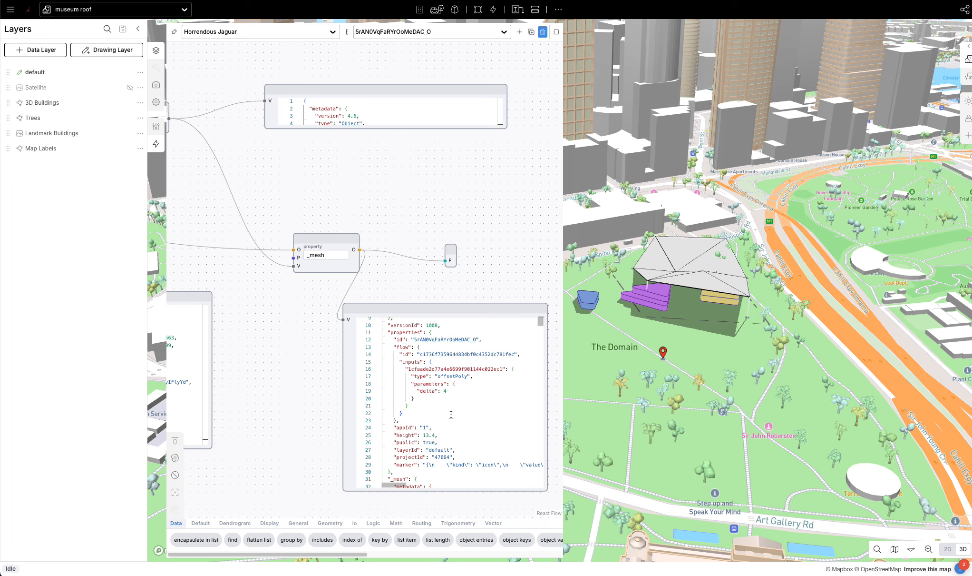
mouse_move(424, 464)
mouse_down()
mouse_move(499, 463)
mouse_move(514, 474)
mouse_up()
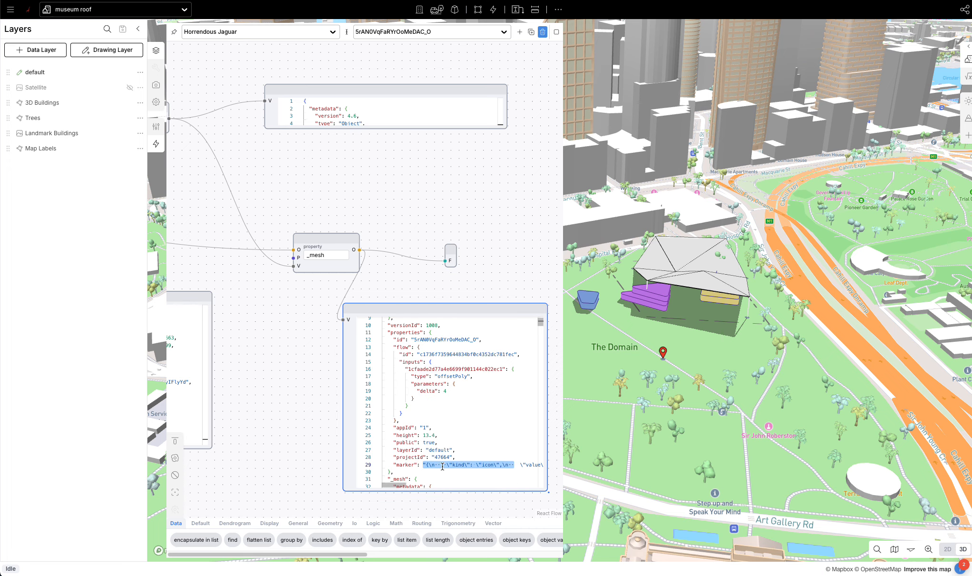
Step: Insert a Parse node between the marker JSON panel and the value input of the properties.marker node
drag(291, 393, 293, 392)
drag(291, 321, 478, 371)
drag(238, 312, 505, 331)
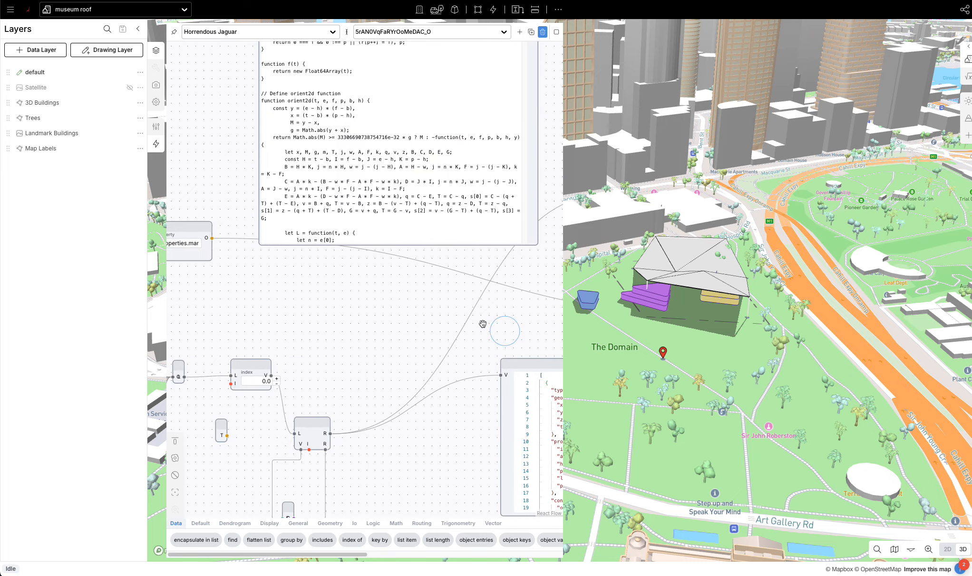
drag(284, 305, 489, 349)
drag(337, 334, 376, 336)
drag(337, 249, 265, 245)
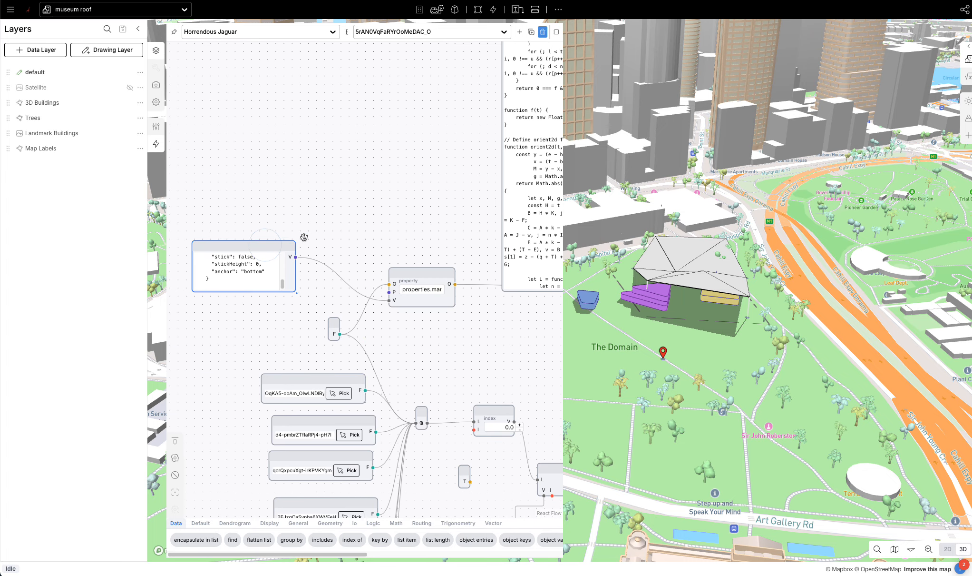
click(336, 243)
double_click(337, 243)
text(pa)
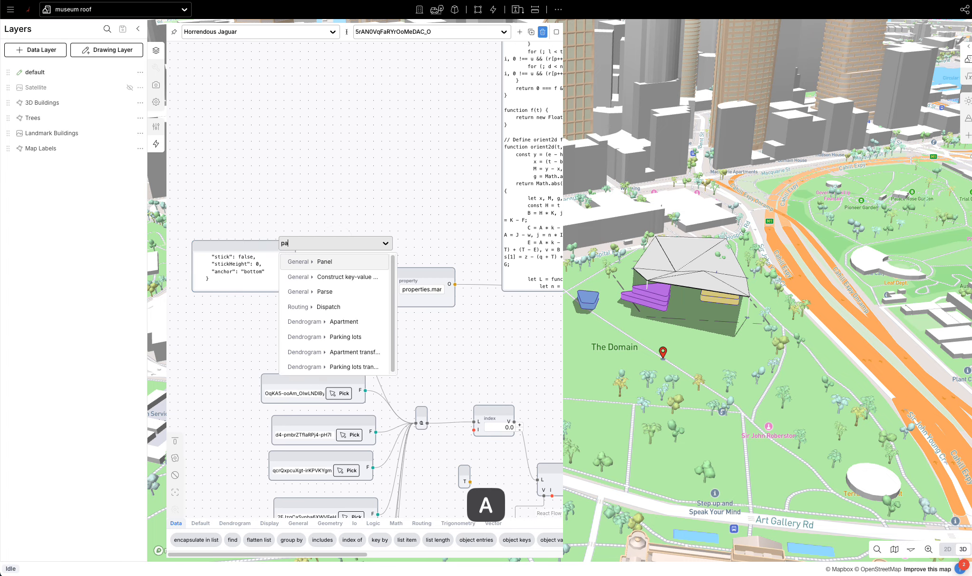
text(rse)
click(345, 263)
drag(295, 257, 389, 300)
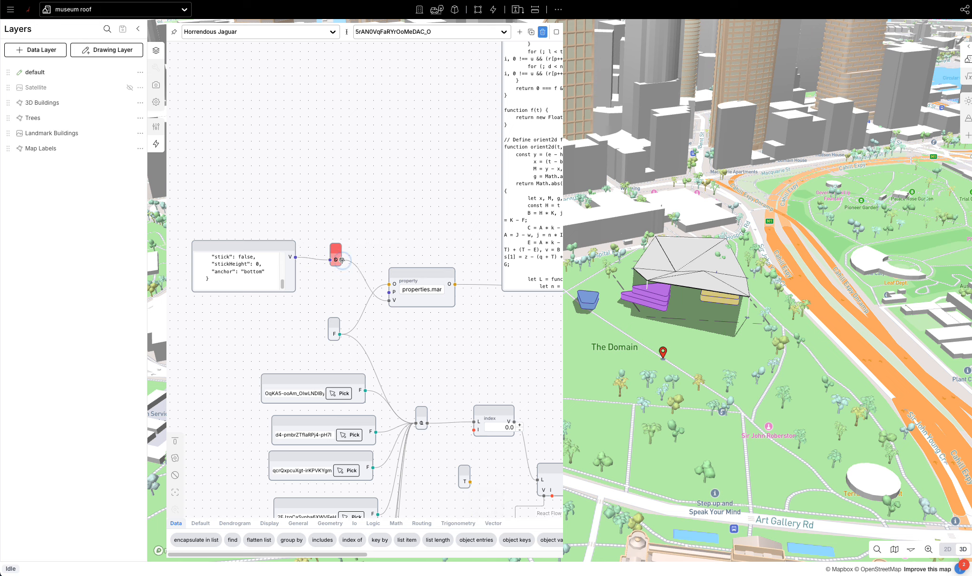
Step: Attach a data panel to the Parse node's output, place it above the properties.marker node and read its content
key(d)
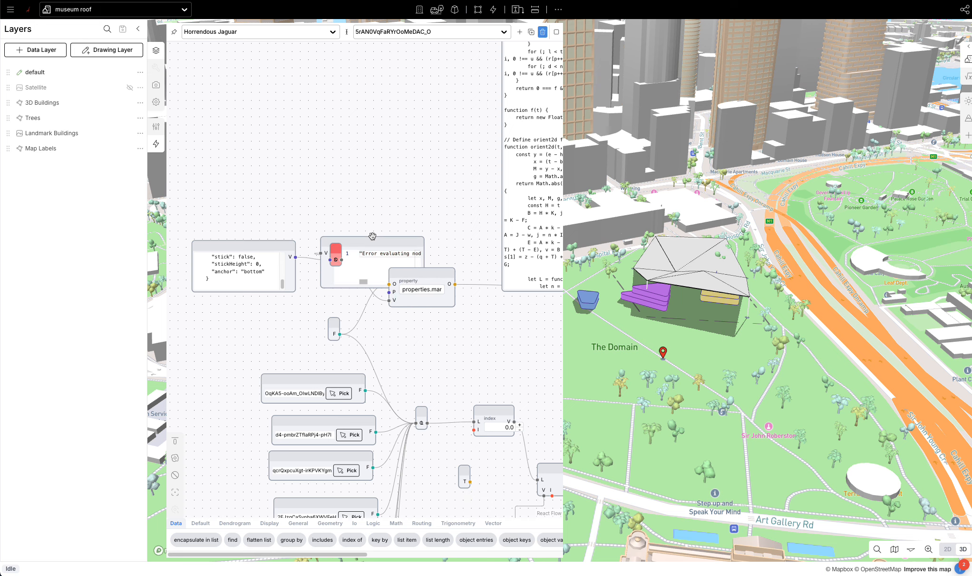
drag(372, 237, 391, 186)
click(407, 231)
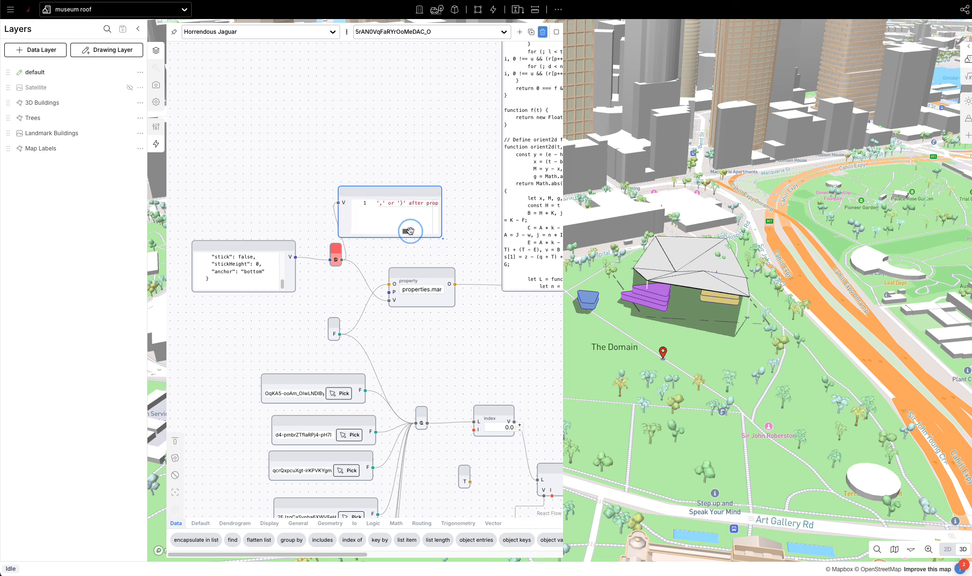
drag(410, 231, 406, 231)
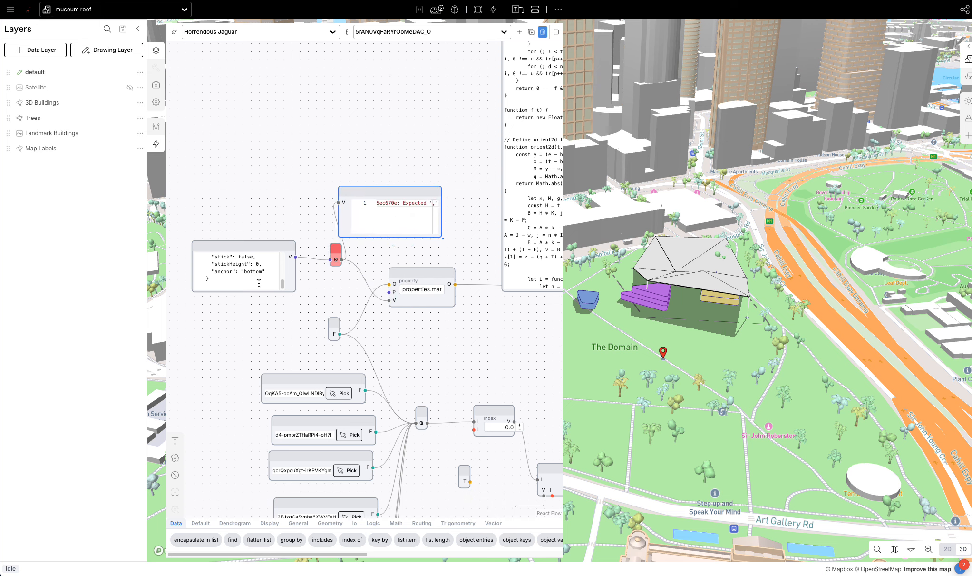
Step: Add the missing closing brace at the end of the marker JSON and arrange its enlarged panel clear of the Parse node
click(294, 288)
click(276, 245)
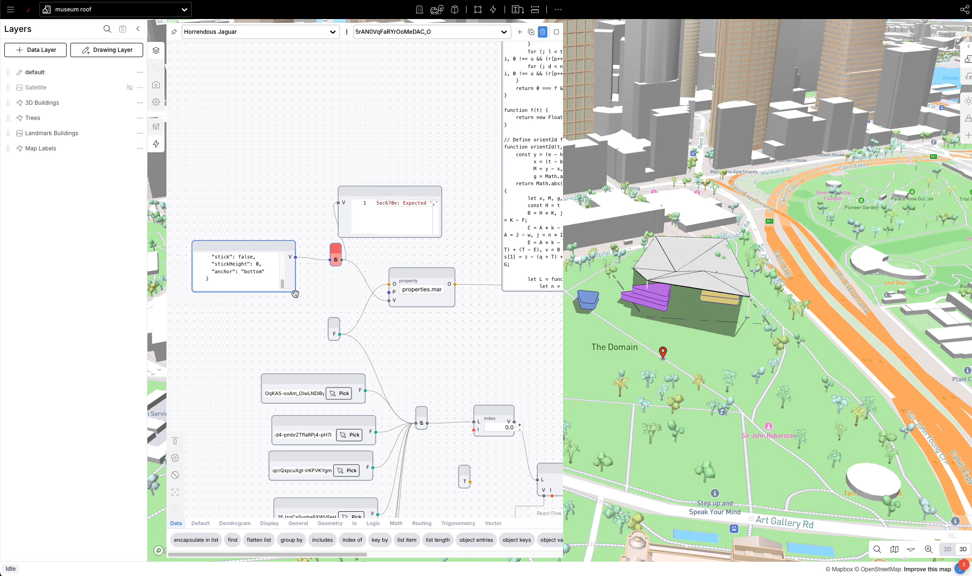
drag(295, 294, 343, 395)
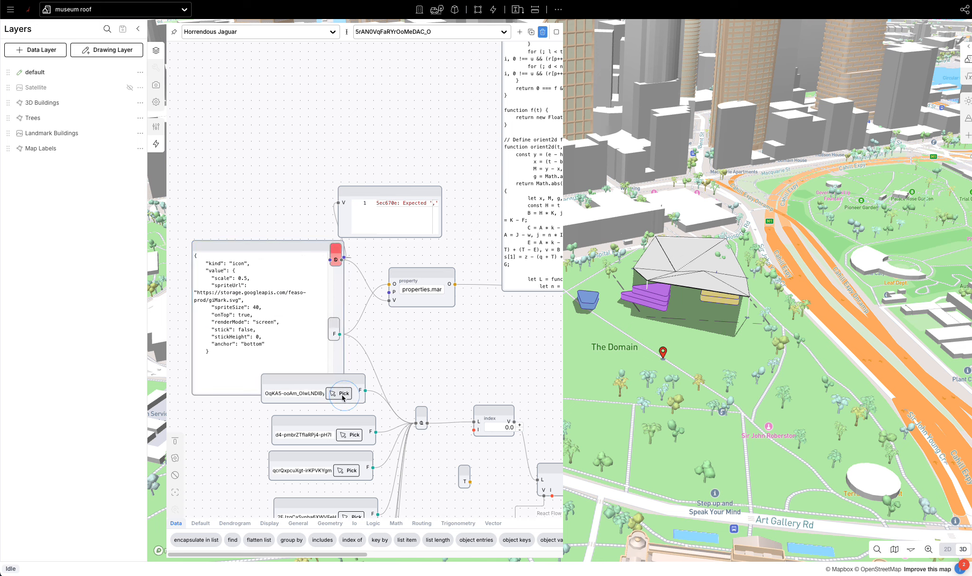
click(219, 256)
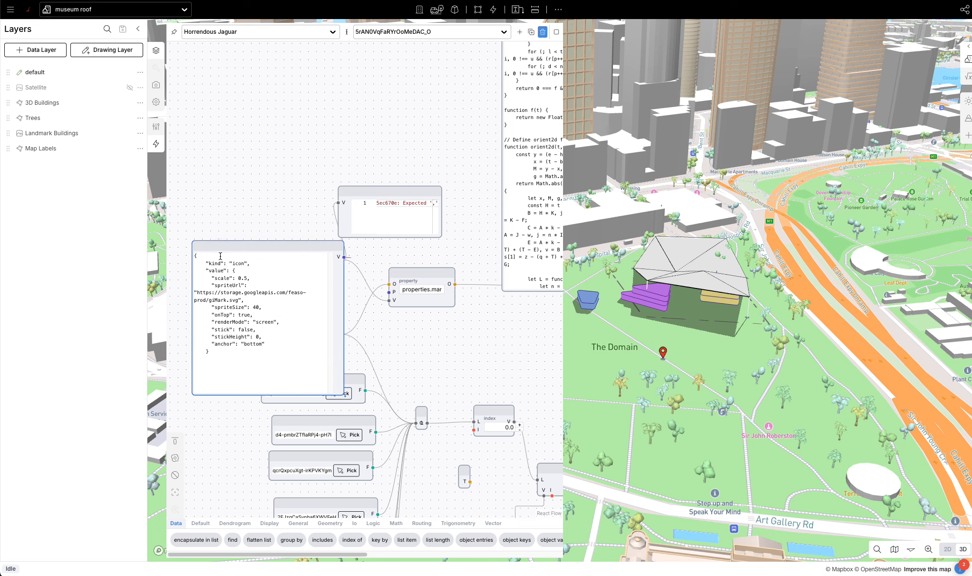
click(226, 353)
text(})
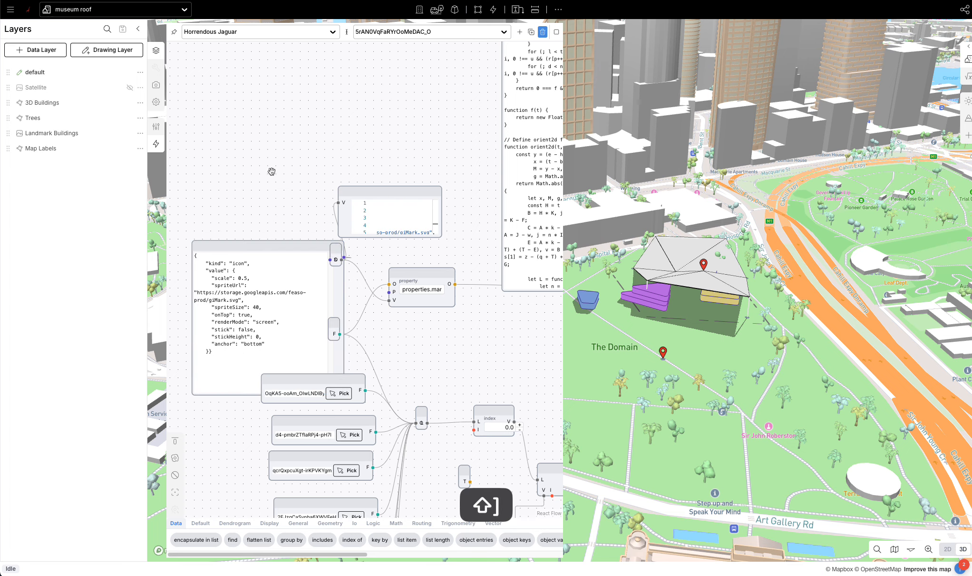
drag(313, 244, 277, 239)
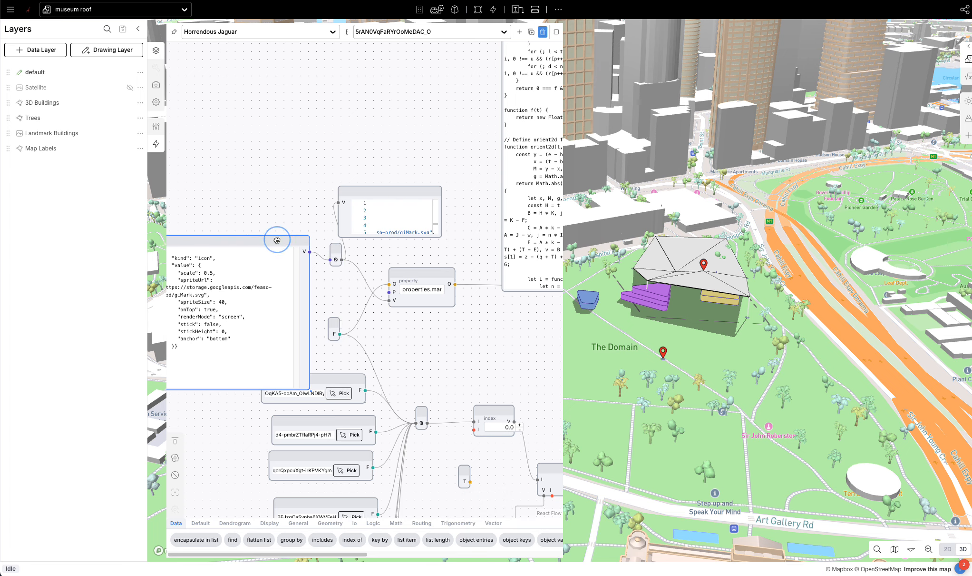
Step: Select the output point feature carrying the roof's icon marker and move it to another spot within the roof
right_drag(737, 324, 658, 283)
click(601, 250)
click(688, 280)
shift+click(650, 319)
drag(653, 312, 630, 311)
click(666, 296)
shift+click(641, 306)
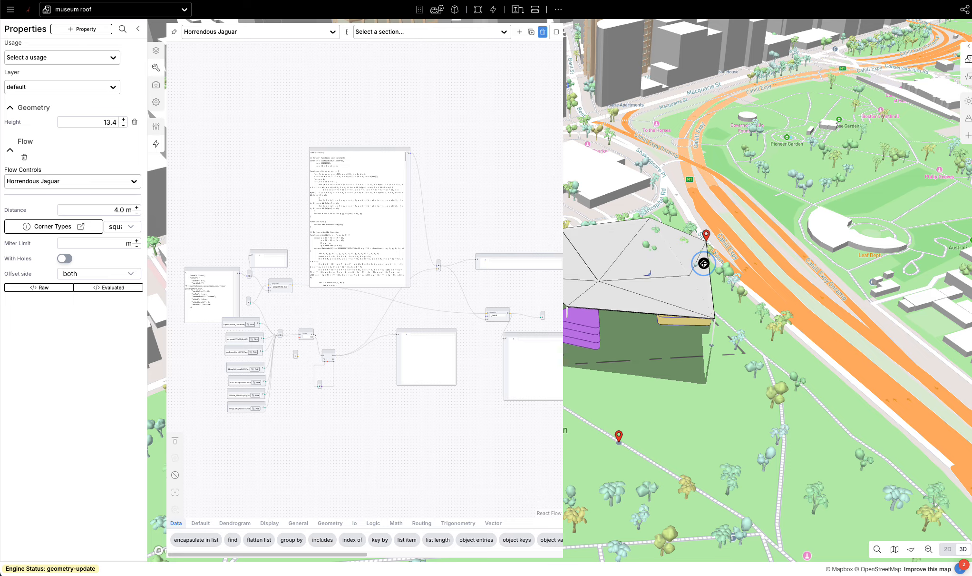
drag(704, 263, 714, 273)
right_drag(735, 300, 740, 322)
drag(725, 297, 634, 313)
Step: Delete the separate reference pin standing on the path in front of the roof
click(632, 410)
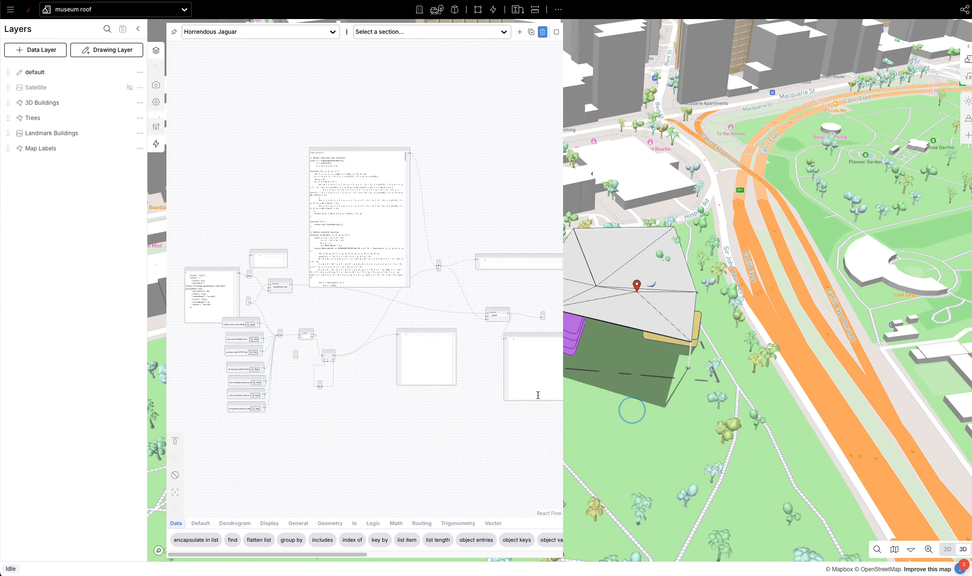
drag(680, 394, 644, 433)
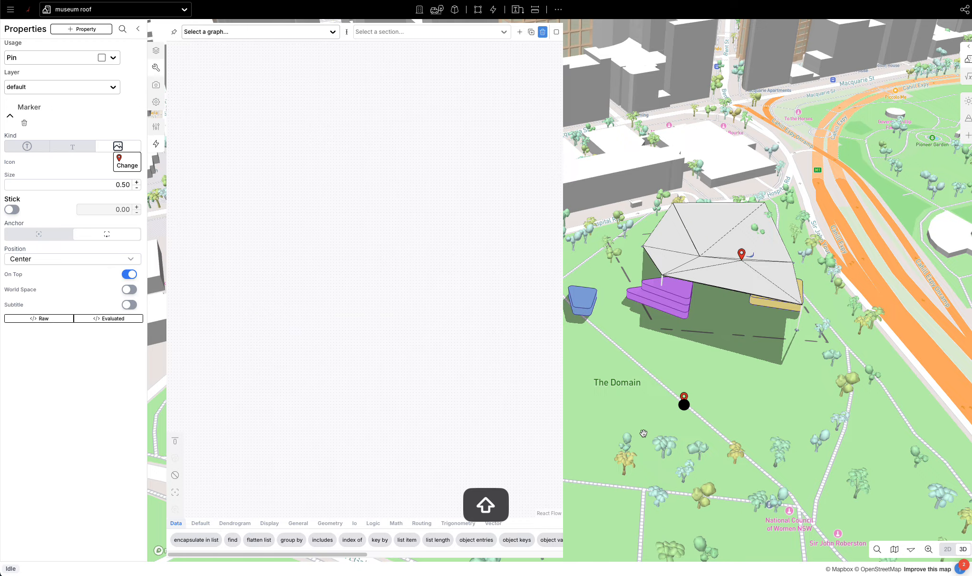
key(BackSpace)
Step: Move the base point of the roof's corner column beside the yellow building a short distance
right_drag(718, 345, 745, 328)
drag(705, 324, 775, 382)
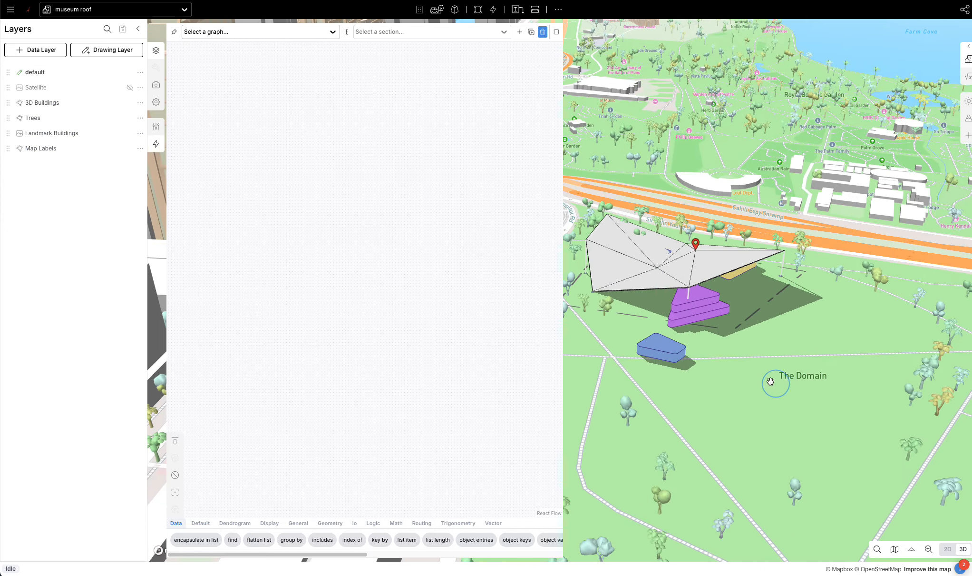
scroll(763, 322, up, 5)
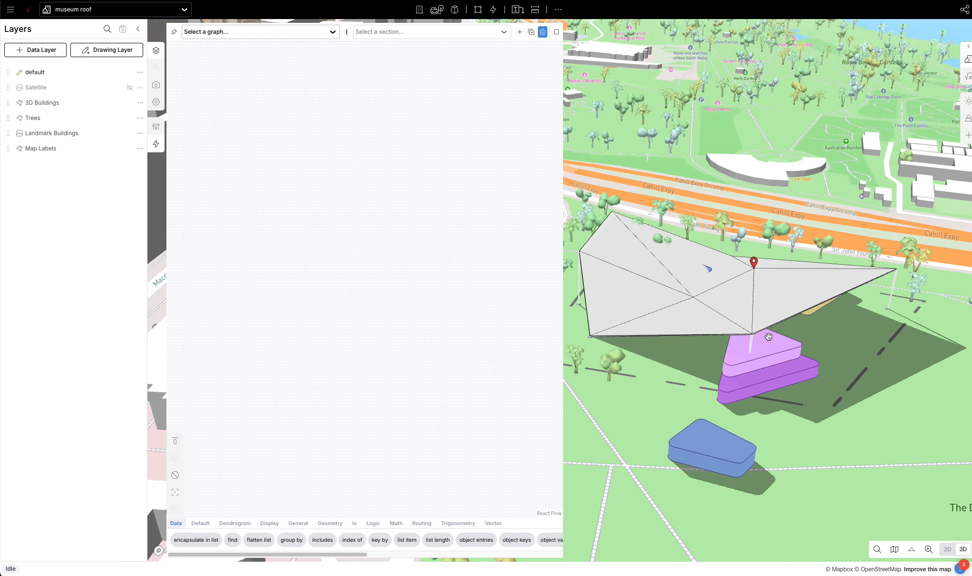
right_drag(763, 324, 730, 372)
right_drag(659, 373, 702, 362)
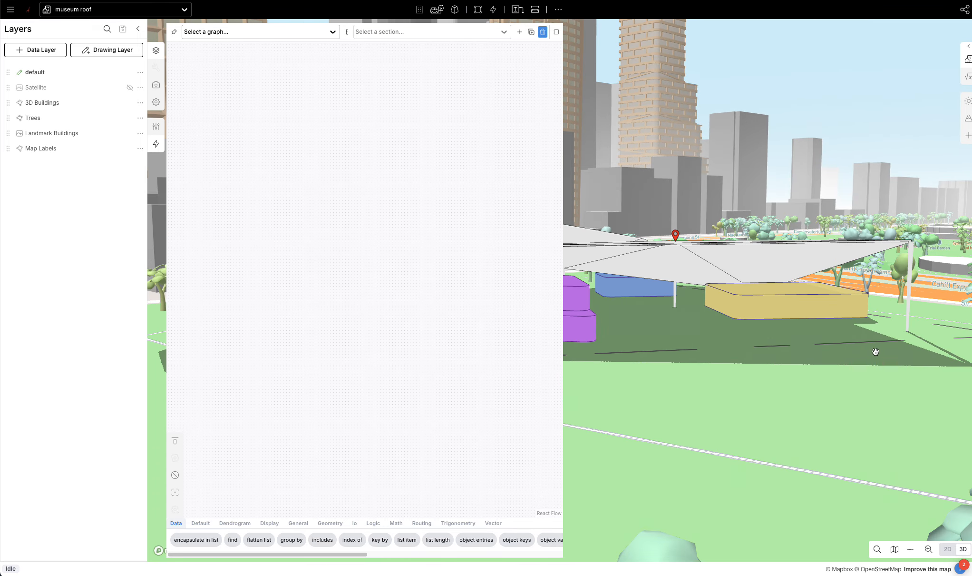
drag(877, 351, 776, 352)
right_drag(775, 351, 791, 371)
scroll(867, 390, up, 3)
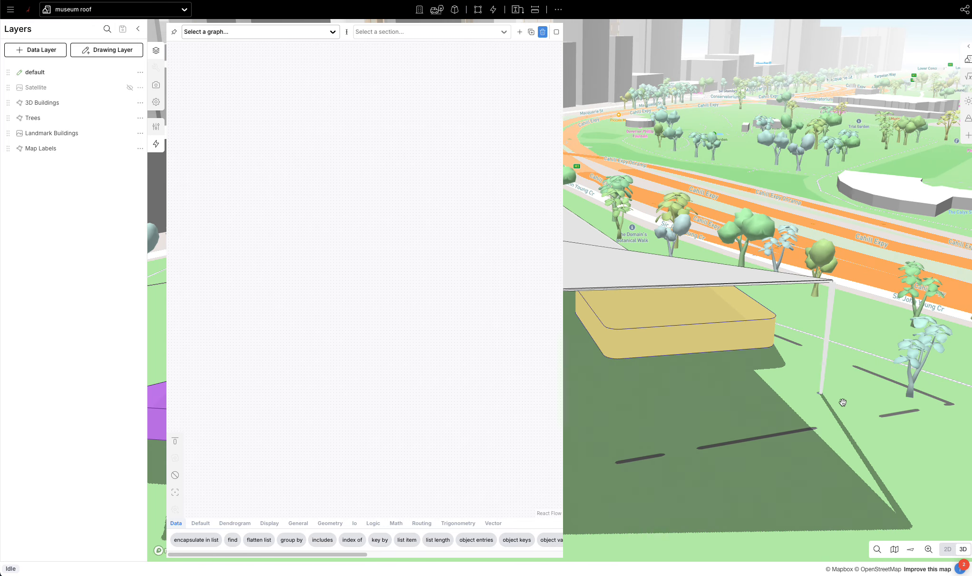
click(811, 388)
drag(810, 389, 738, 433)
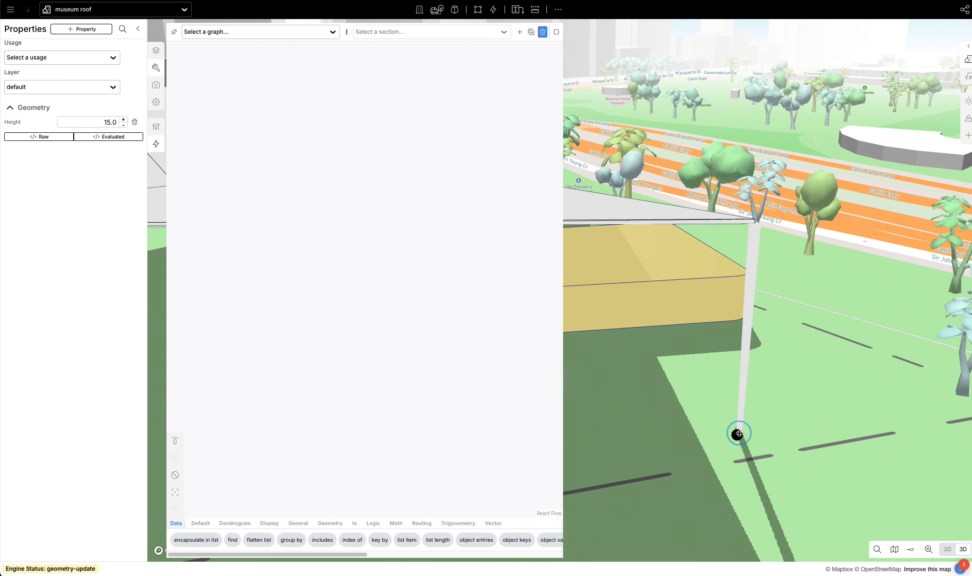
right_drag(754, 433, 777, 415)
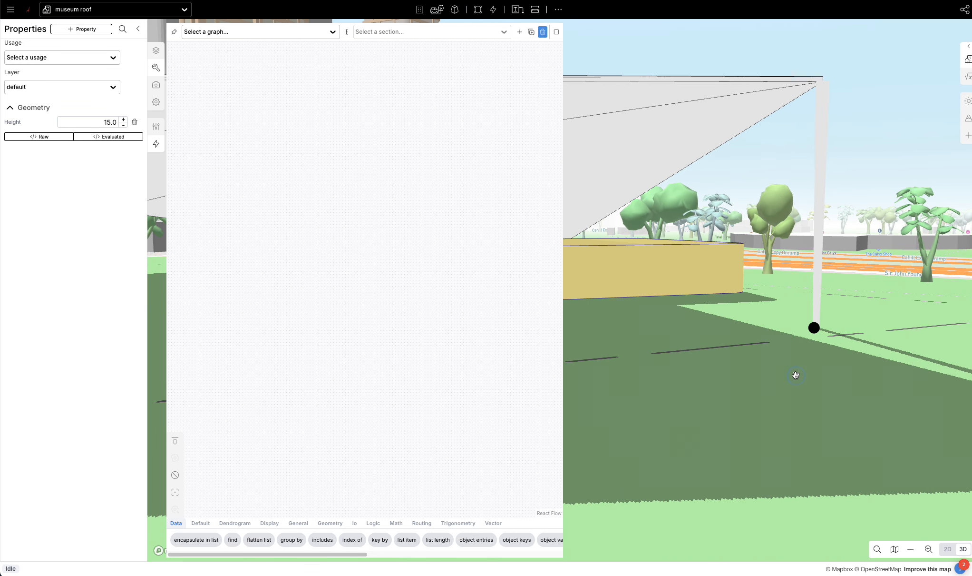
right_drag(796, 374, 802, 395)
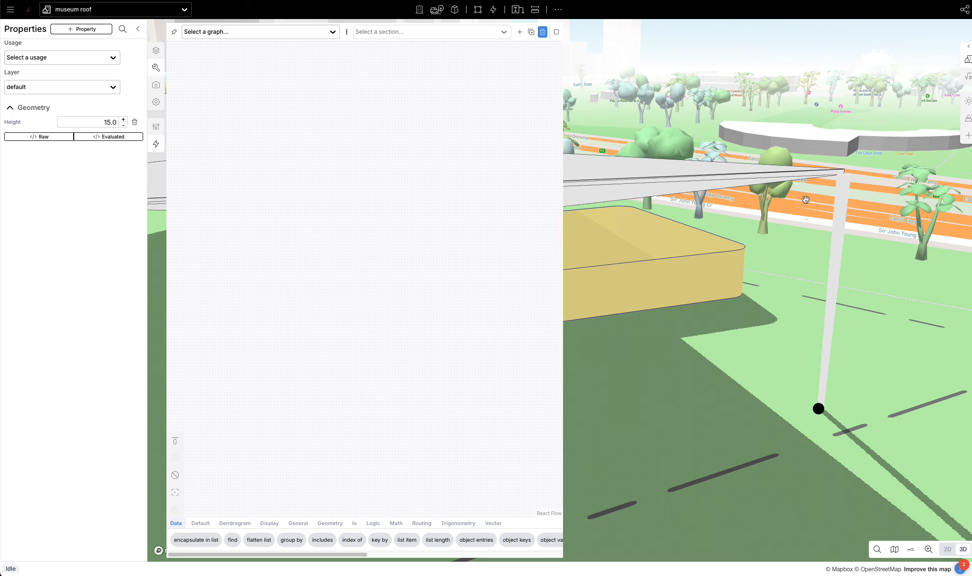
Step: Select only the roof's output point feature and examine the triangle extrusion and mesh material code in its graph script
click(732, 352)
scroll(734, 352, down, 5)
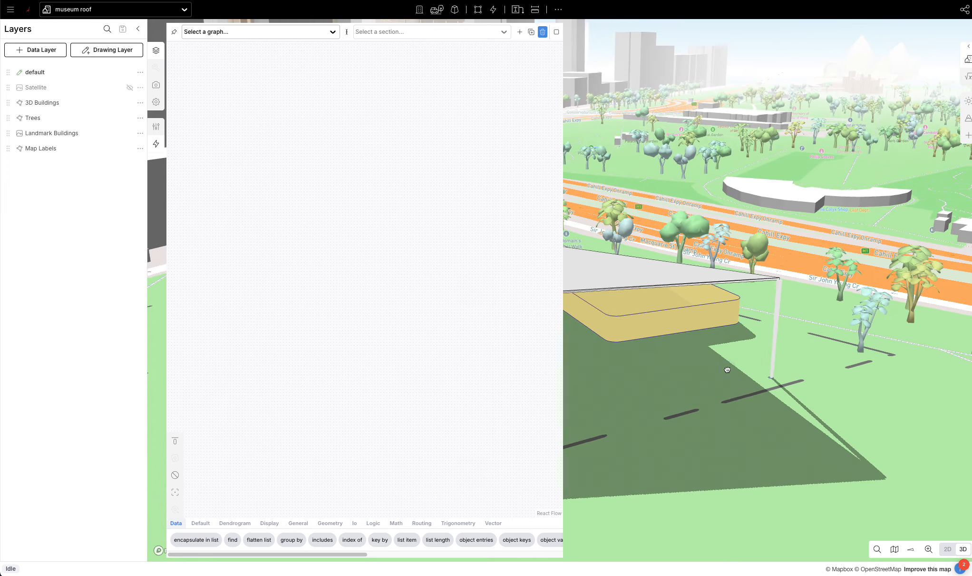
drag(727, 367, 753, 364)
right_drag(753, 365, 694, 348)
key(shift)
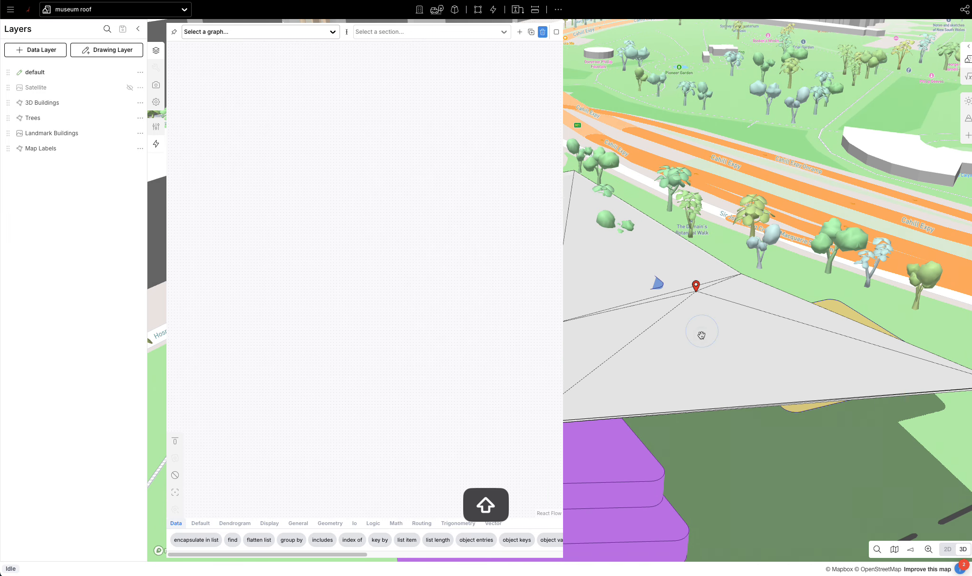
shift+click(658, 393)
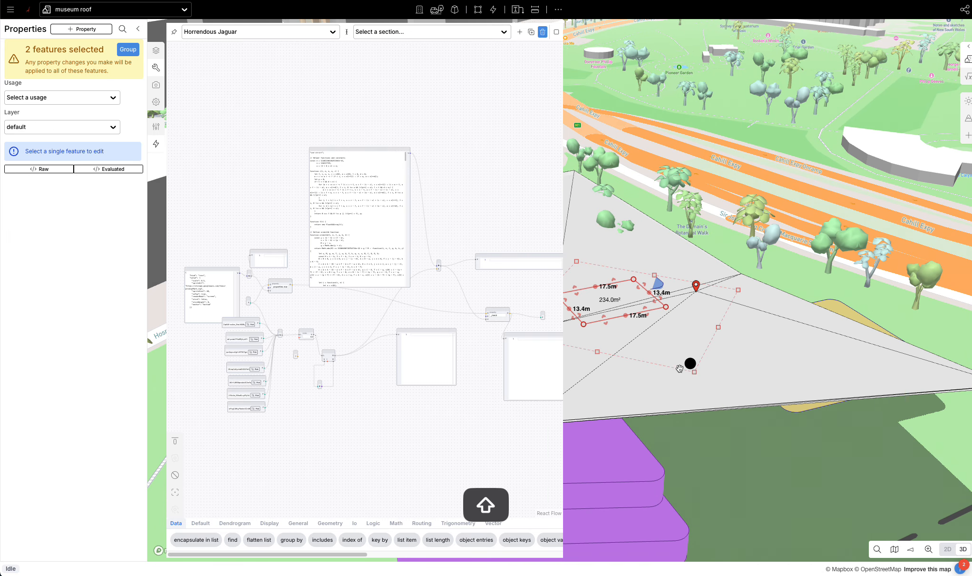
key(Escape)
click(708, 347)
scroll(363, 271, down, 5)
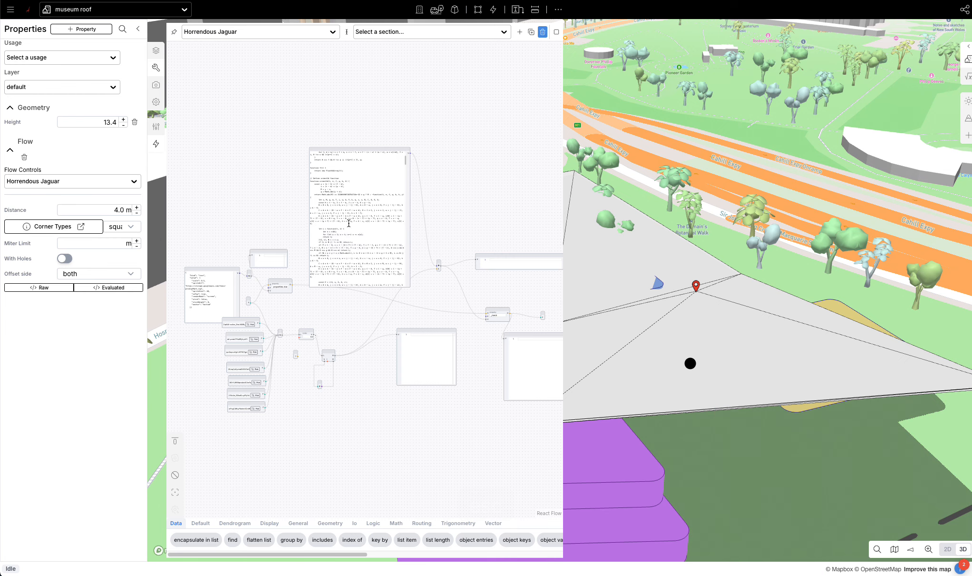
scroll(343, 243, down, 10)
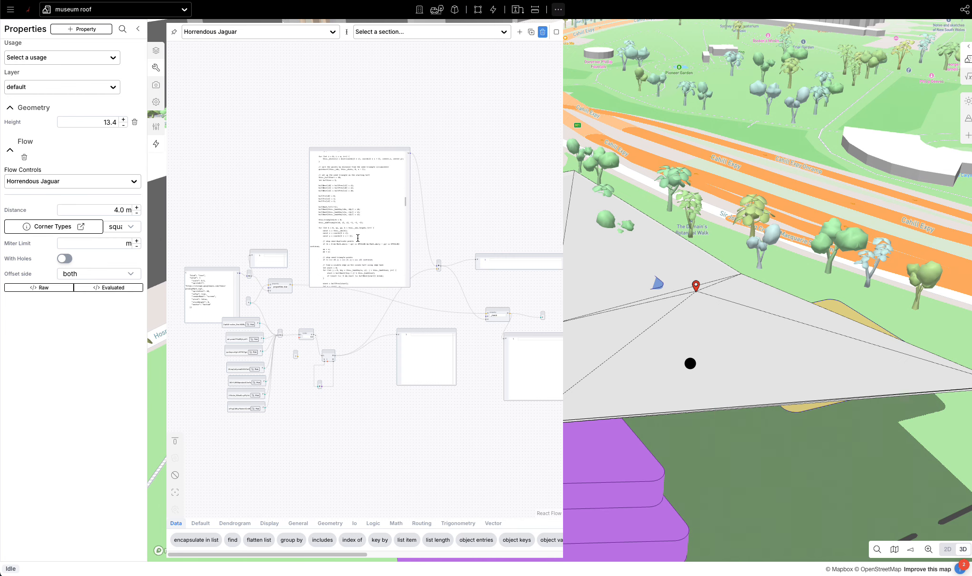
scroll(343, 243, down, 5)
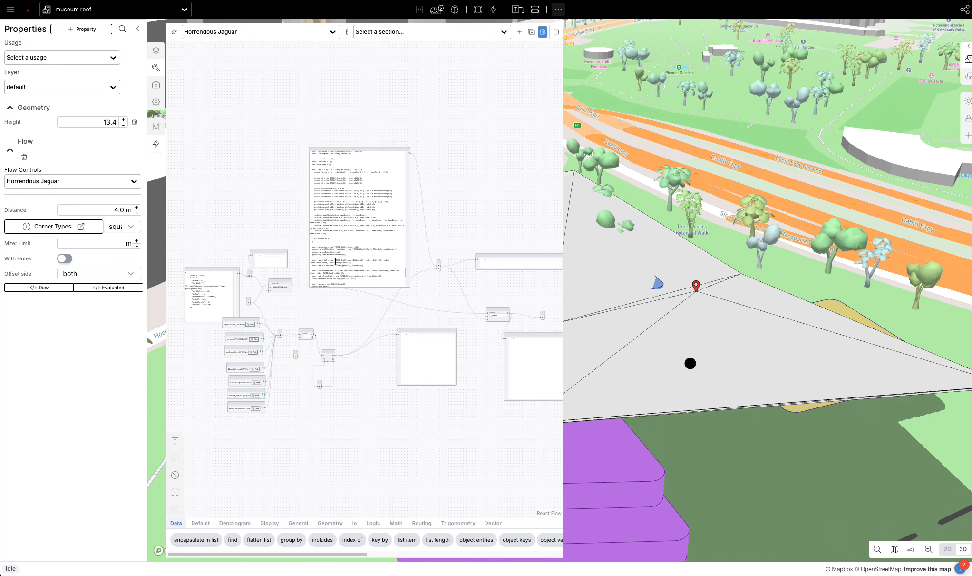
scroll(303, 244, up, 5)
scroll(409, 261, down, 5)
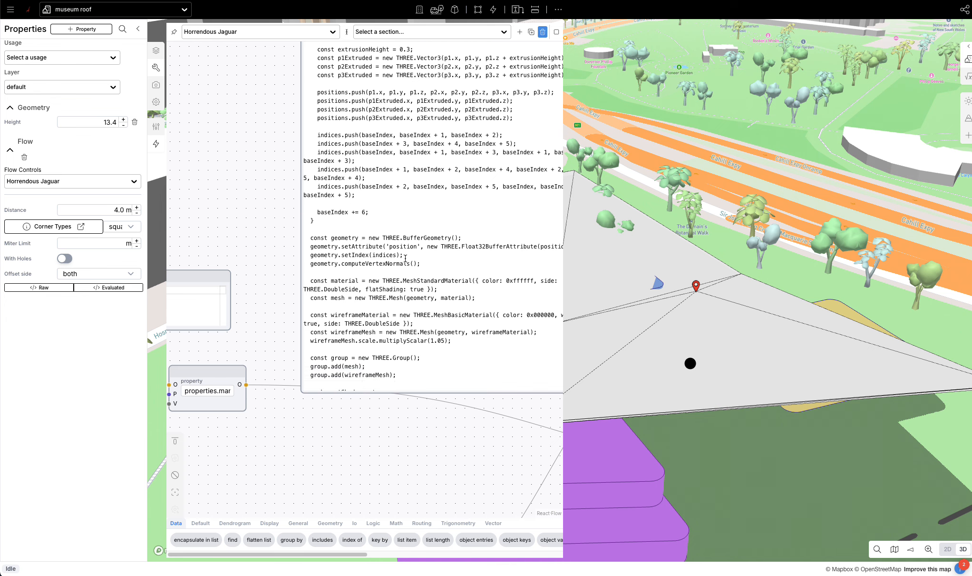
Step: Try dividing the column height point[2] by z in the roof script's column loop
scroll(408, 260, down, 4)
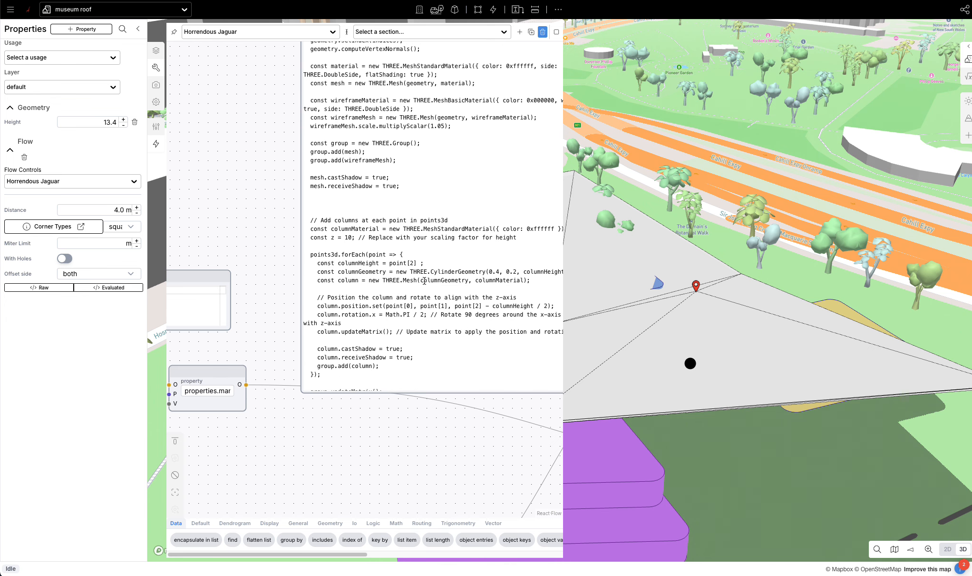
click(417, 263)
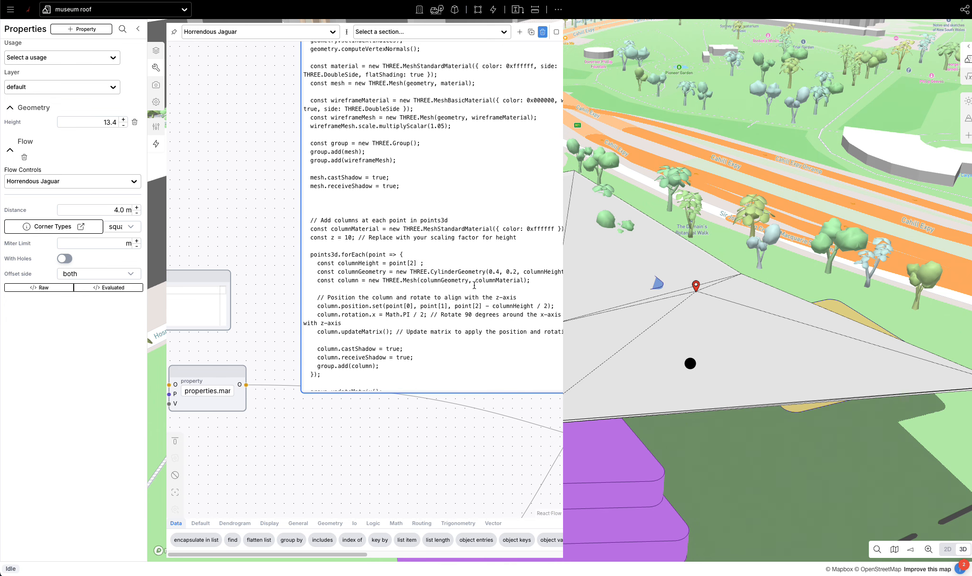
text(/z)
right_drag(779, 432, 800, 410)
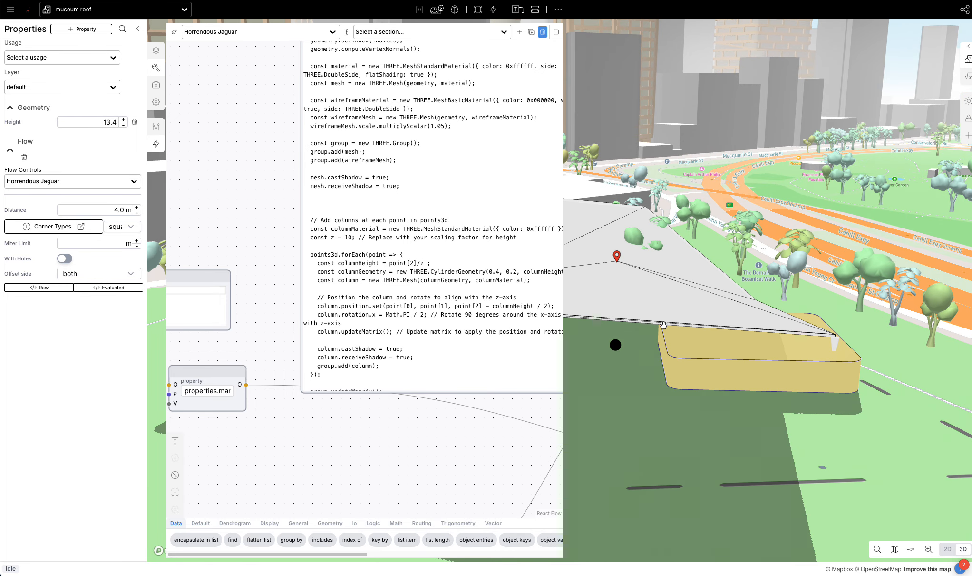
click(425, 263)
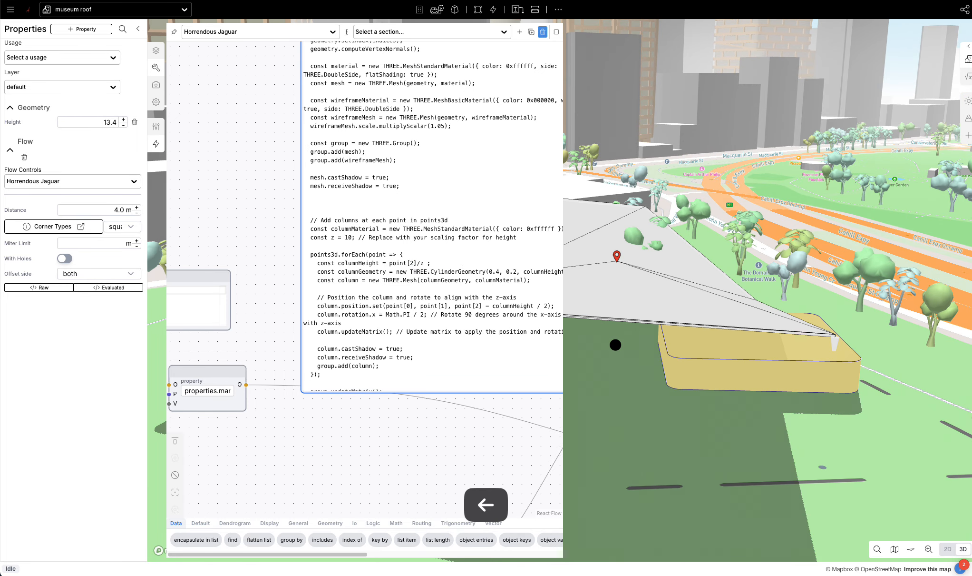
key(BackSpace)
key(BackSpace)
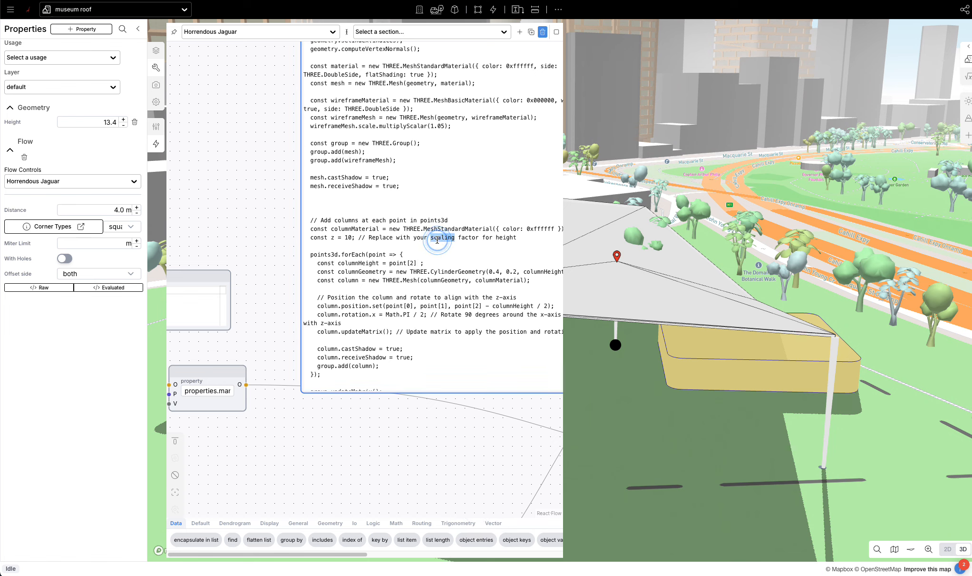
Step: Delete the "const z = 10" scaling factor line above the column loop in the roof script
triple_click(428, 238)
key(BackSpace)
Step: Copy the script's main roof and column function, leaving out the createSideFace helper function below it
scroll(430, 283, down, 3)
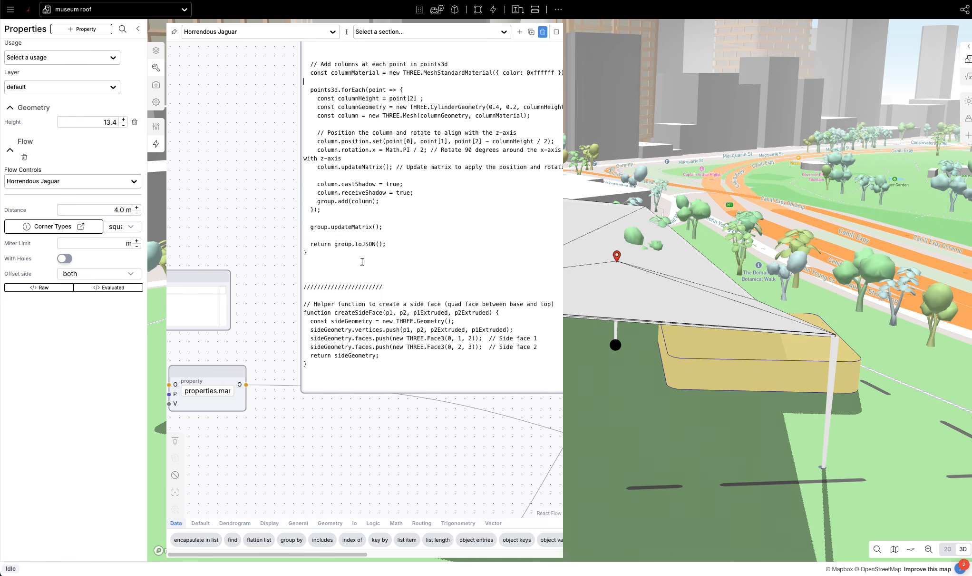
drag(361, 262, 312, 331)
key(super+c)
Step: Switch to ChatGPT and begin a new chat prompt with "this is my code:", the copied function and "update the"
key(ctrl+Tab)
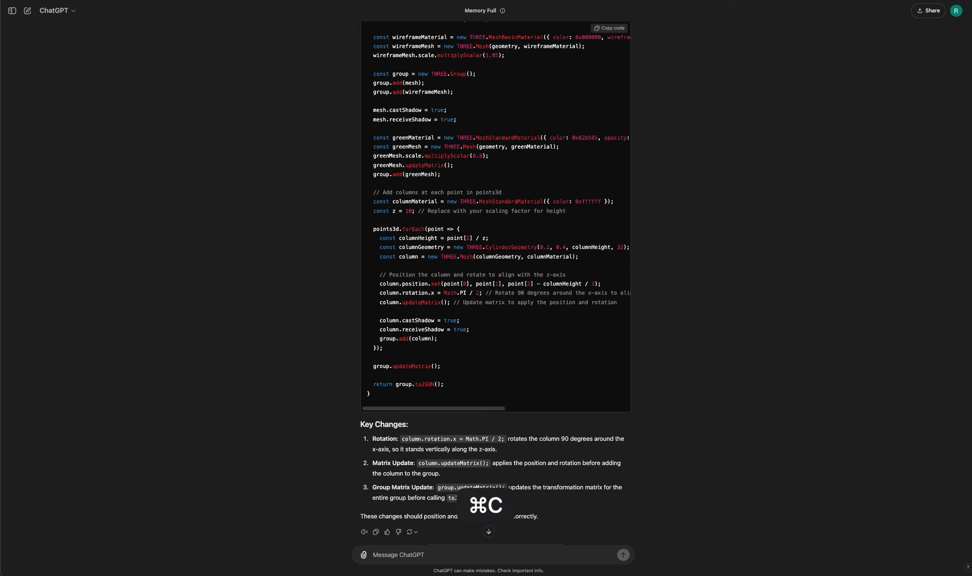
click(27, 10)
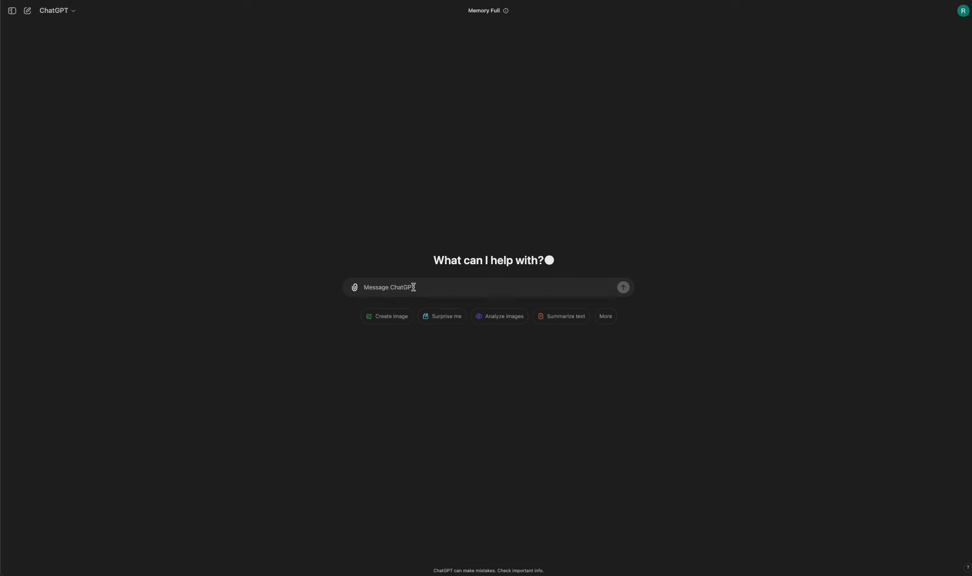
text(this is my code:)
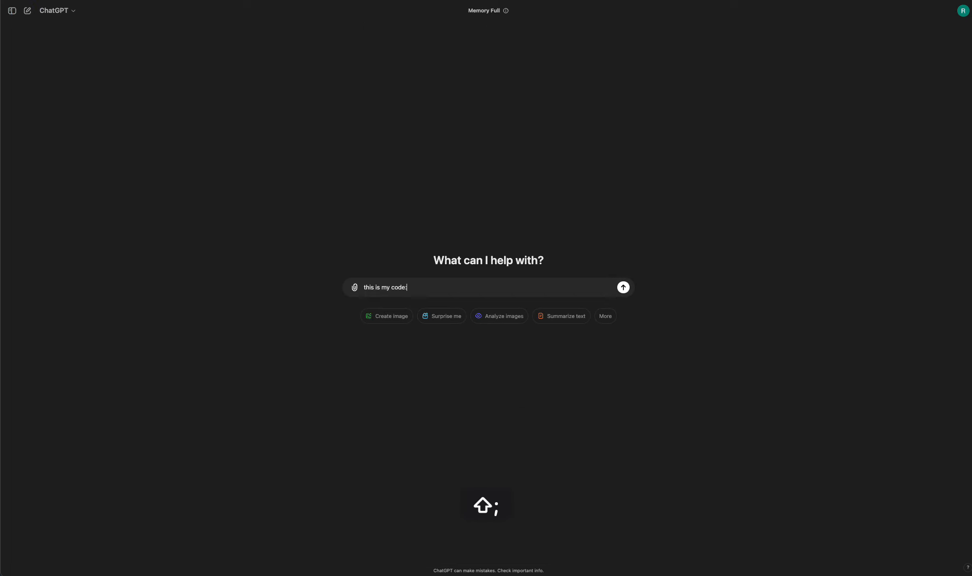
key(super+v)
key(shift+Return)
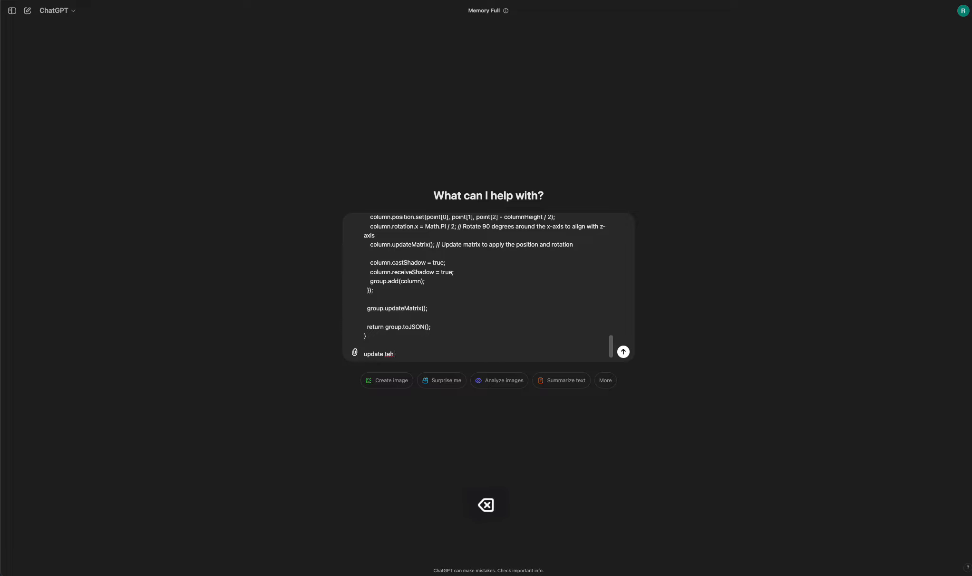
text(update the)
key(shift+super+Left)
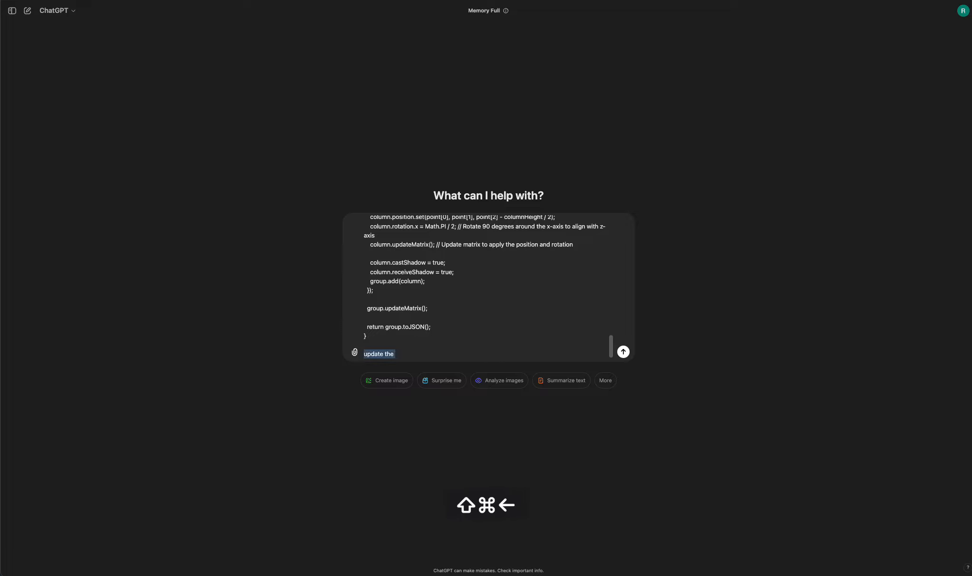